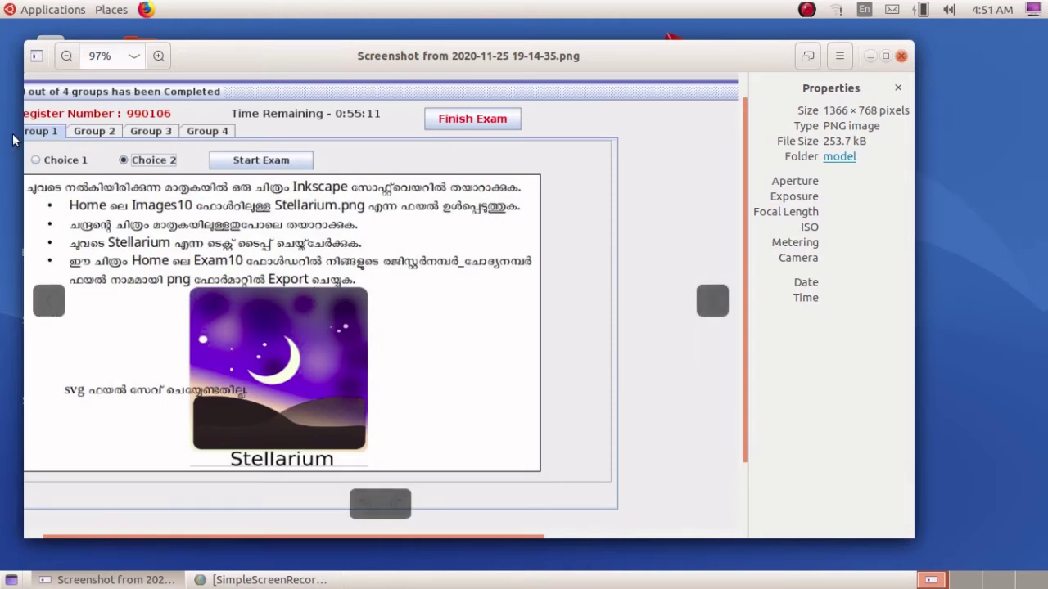
With the exam task screenshot open in Image Viewer, open the desktop Applications menu
click(37, 13)
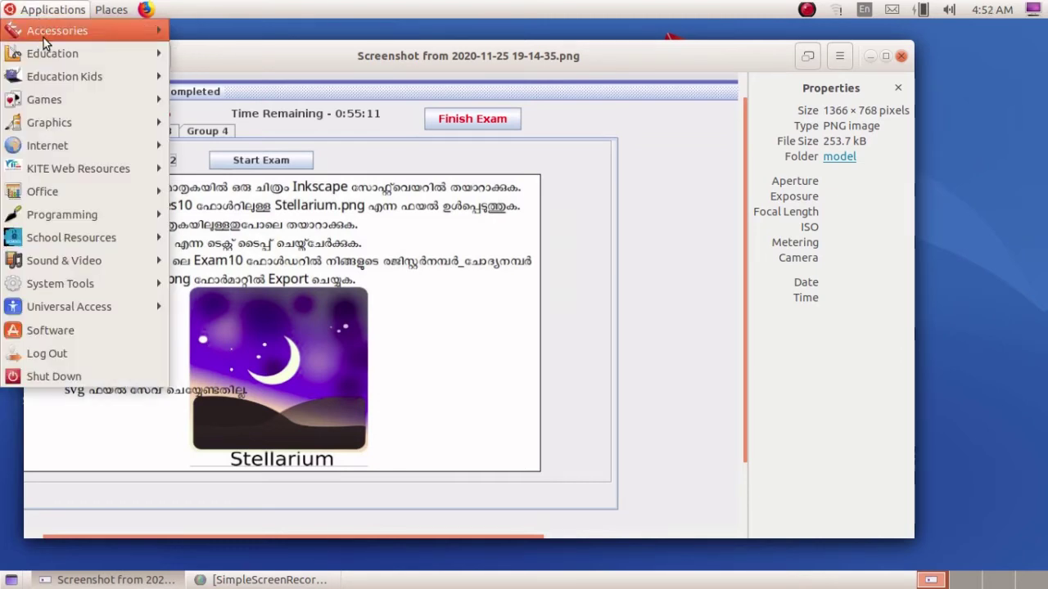
mouse_move(49, 123)
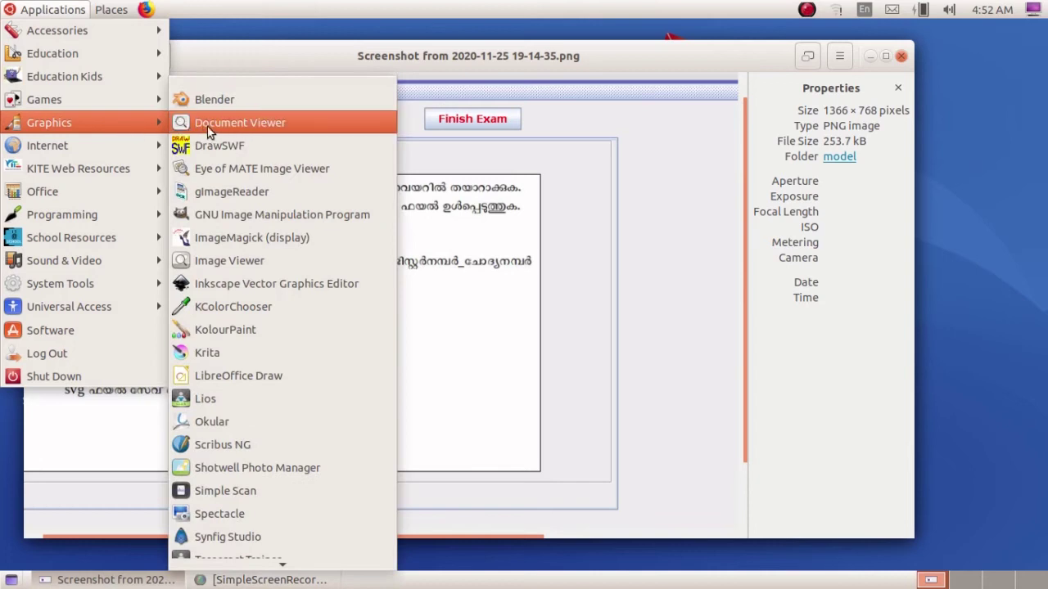
Launch Inkscape Vector Graphics Editor and move the task screenshot window toward the bottom
click(284, 284)
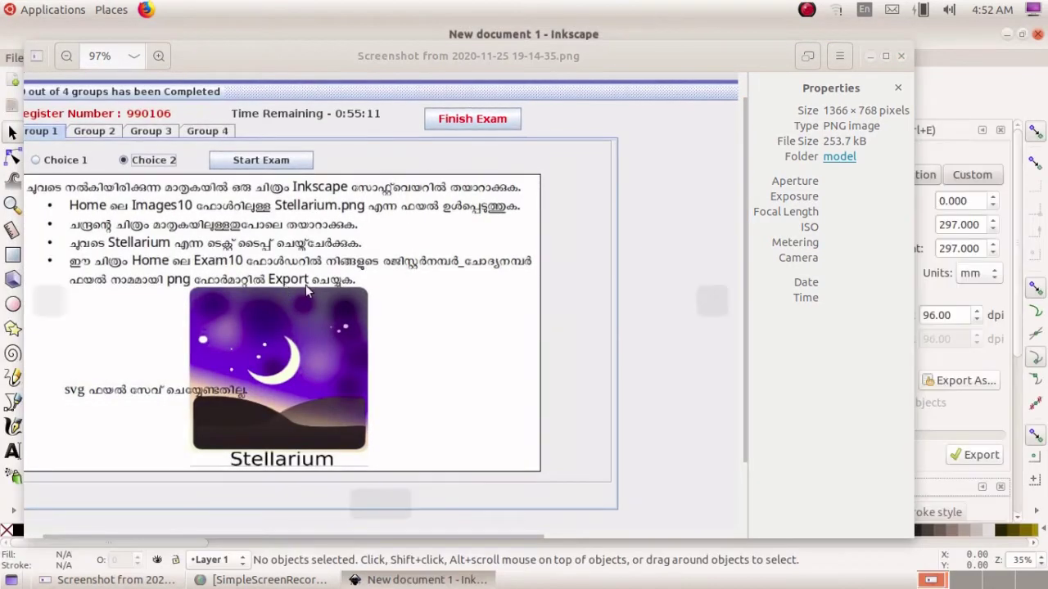
mouse_move(648, 55)
mouse_down()
mouse_move(714, 380)
mouse_move(707, 517)
mouse_up()
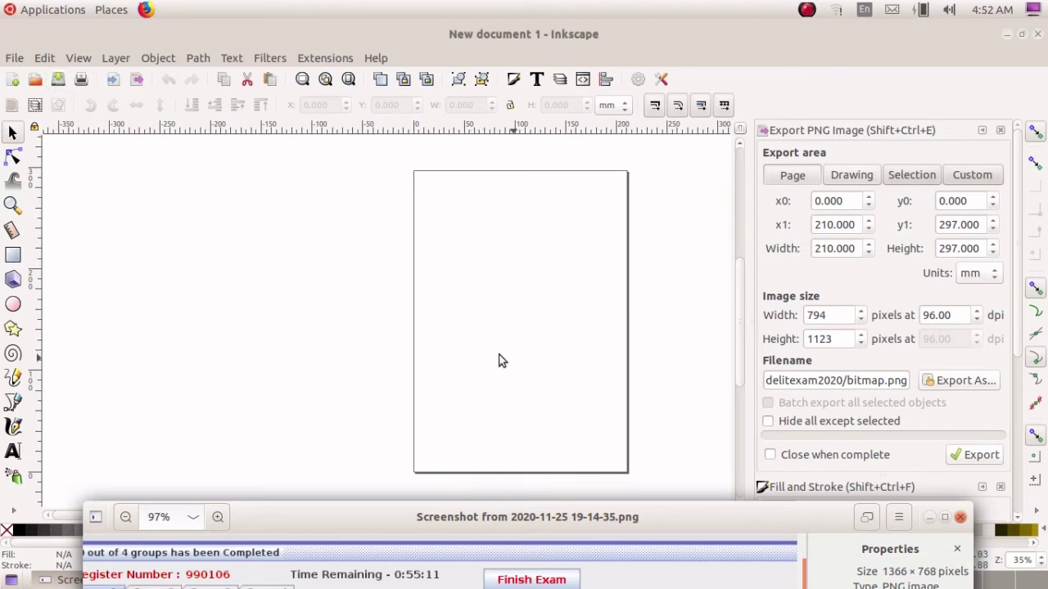
Set the page to Landscape 297 × 210 mm with no page border, then place the screenshot beside the canvas
click(16, 59)
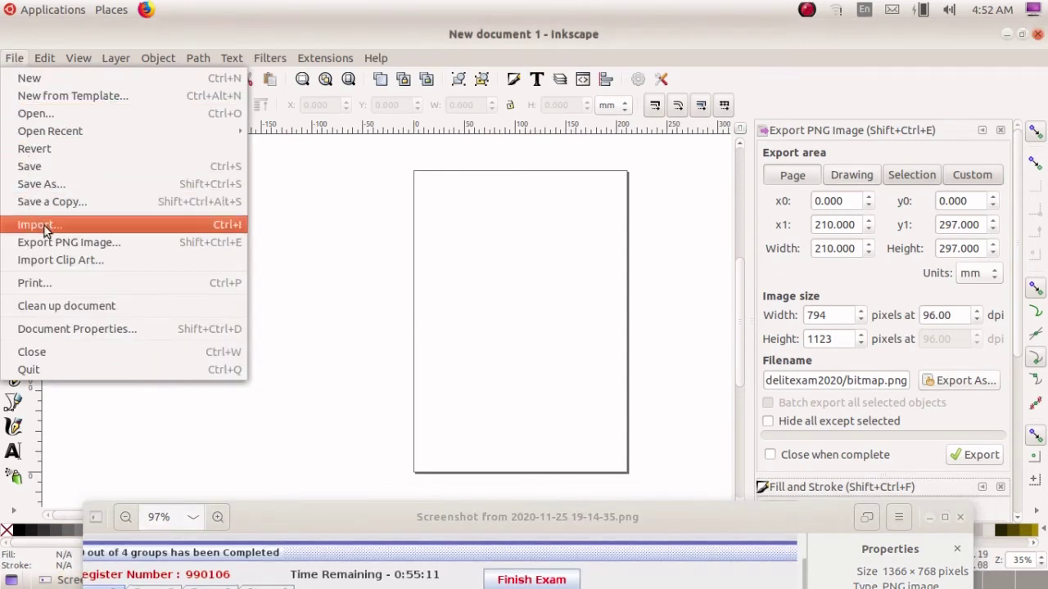
click(124, 330)
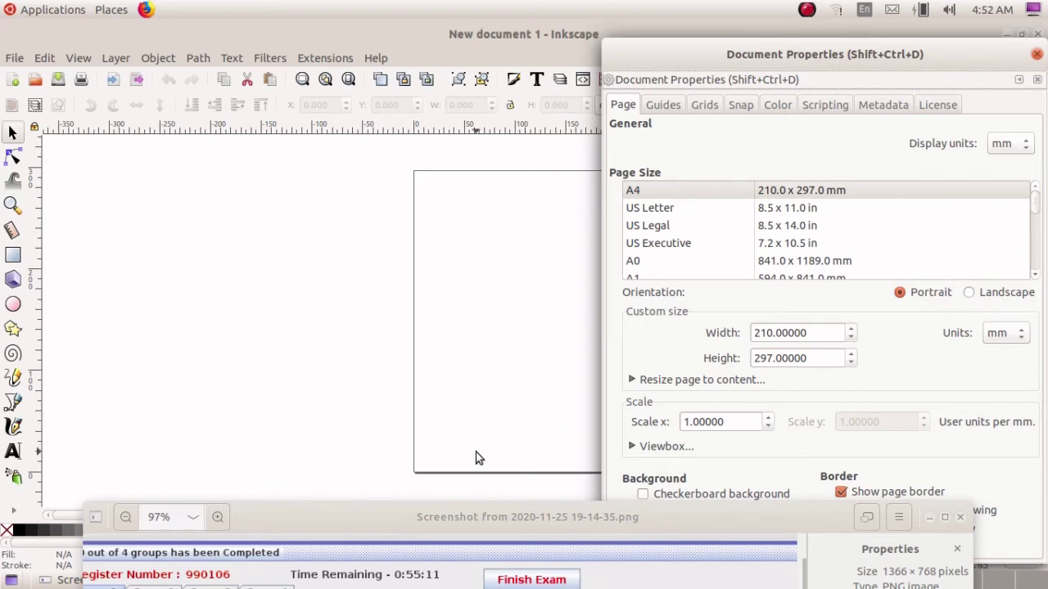
click(972, 294)
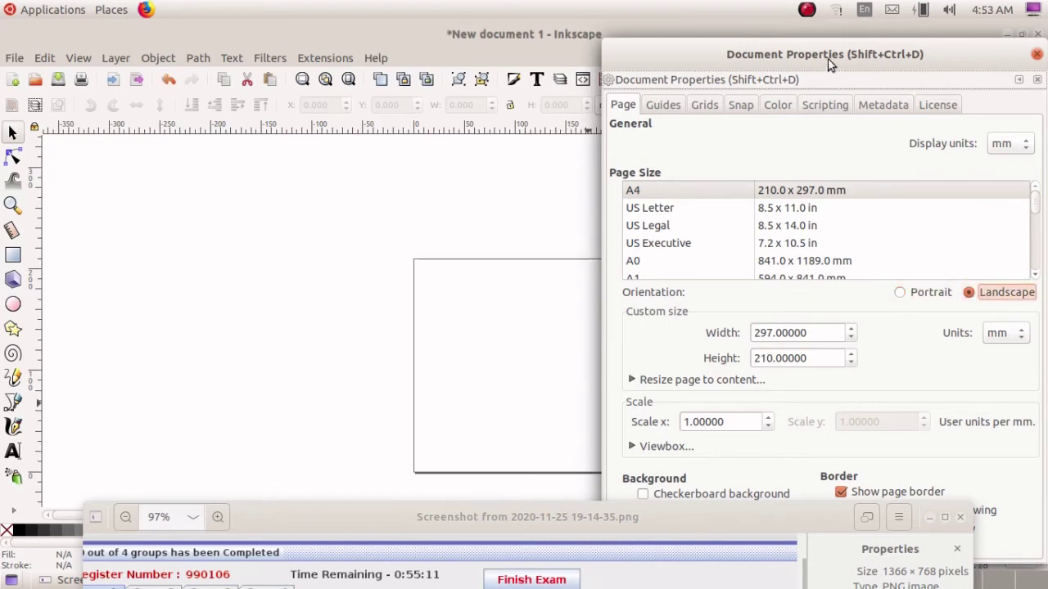
mouse_move(831, 55)
mouse_down()
mouse_move(972, 131)
mouse_move(826, 37)
mouse_up()
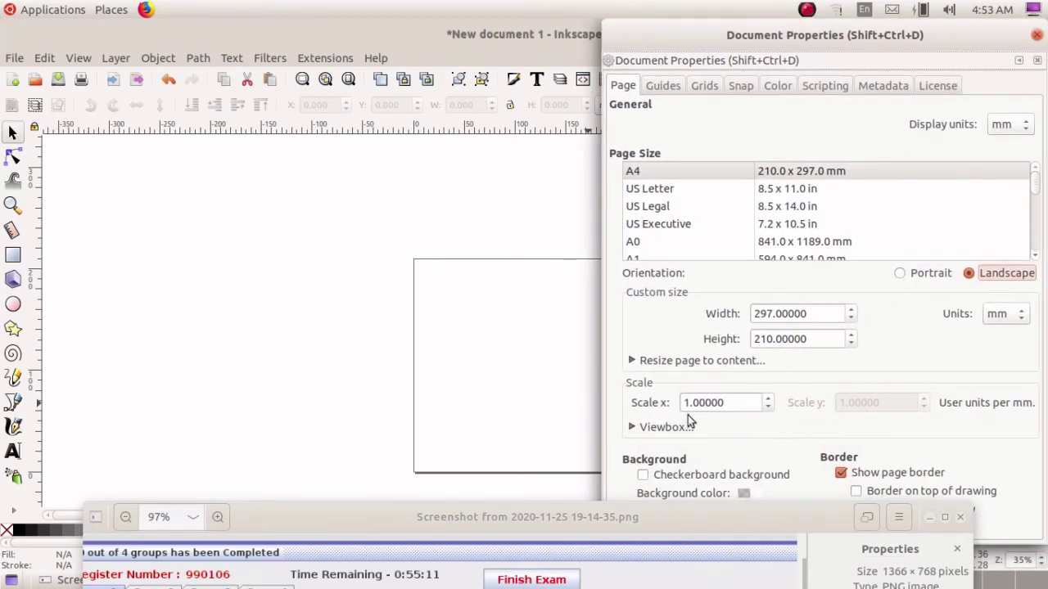
click(840, 473)
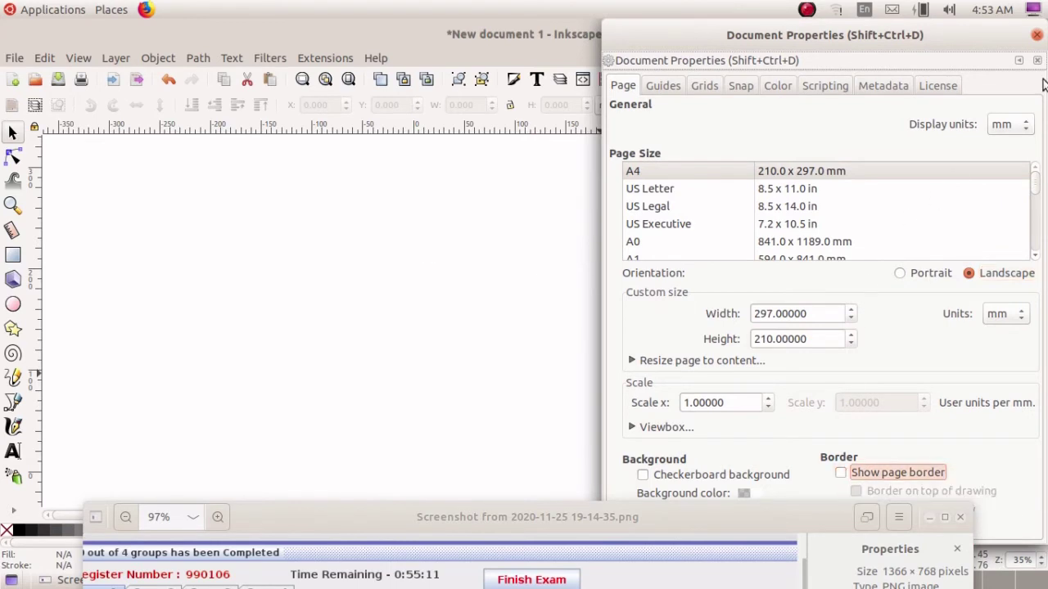
click(1036, 37)
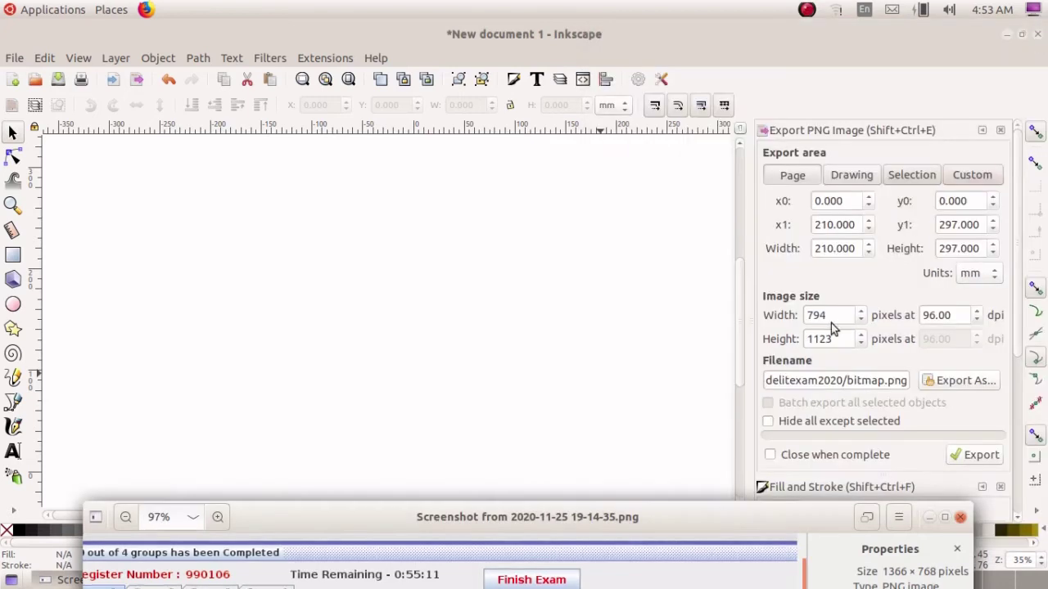
mouse_move(672, 516)
mouse_down()
mouse_move(744, 378)
mouse_move(964, 221)
mouse_up()
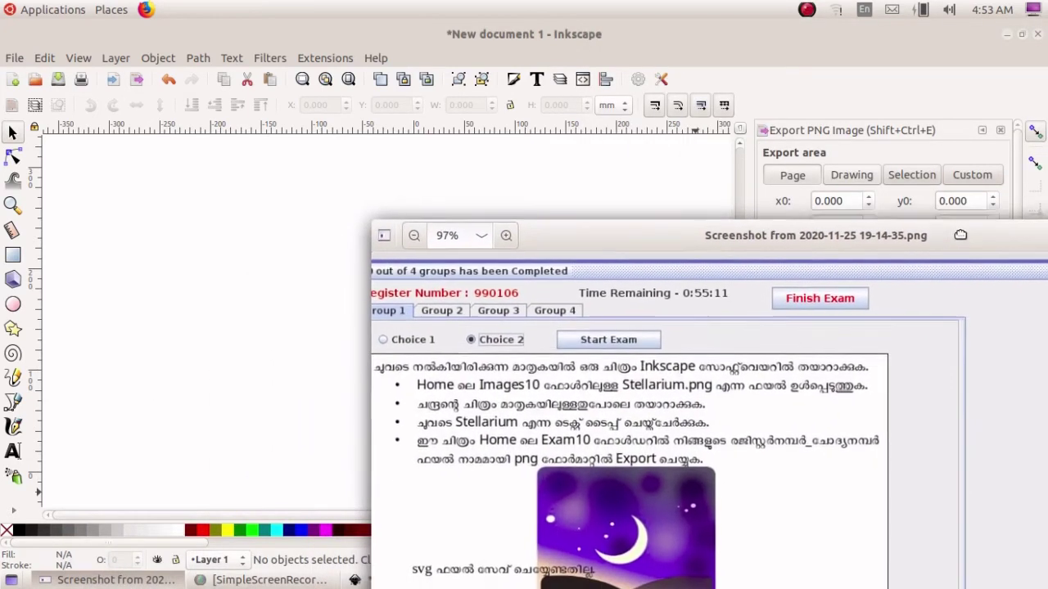
drag(615, 215, 743, 193)
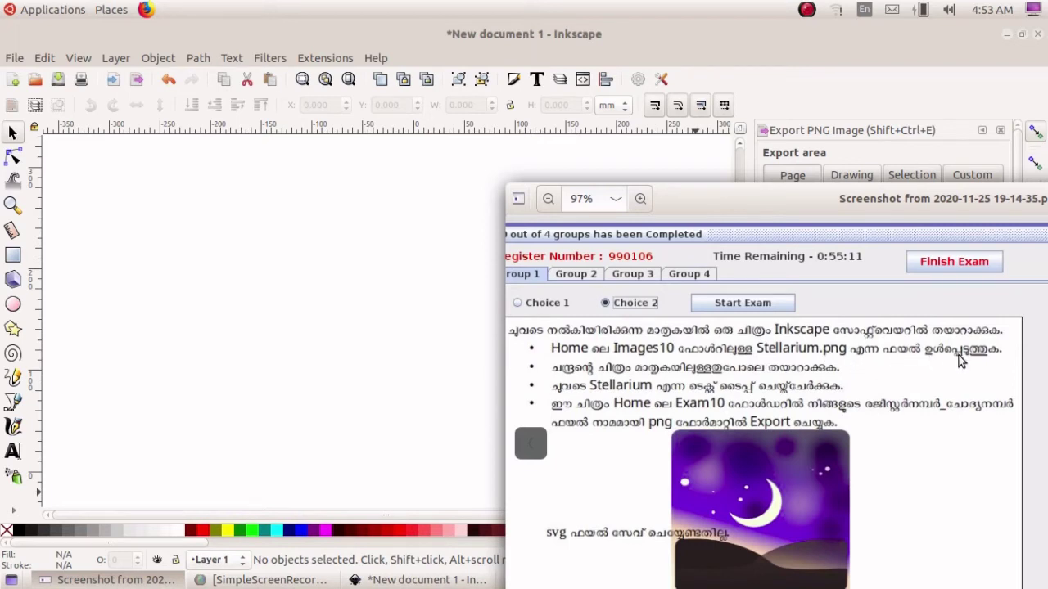
Import Stellarium.png from the Images10 folder as an embedded image
click(15, 59)
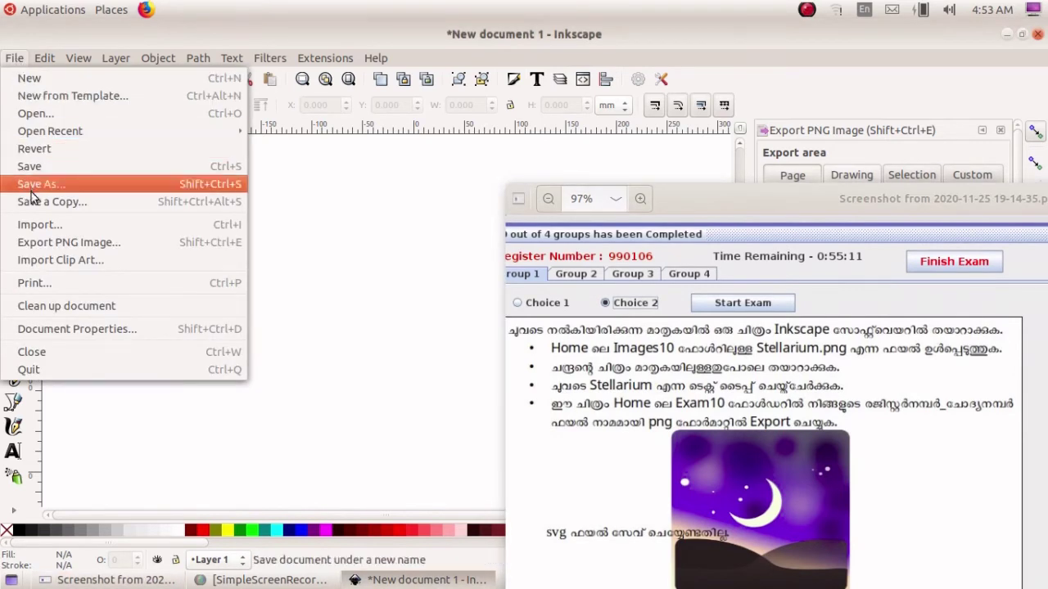
click(47, 227)
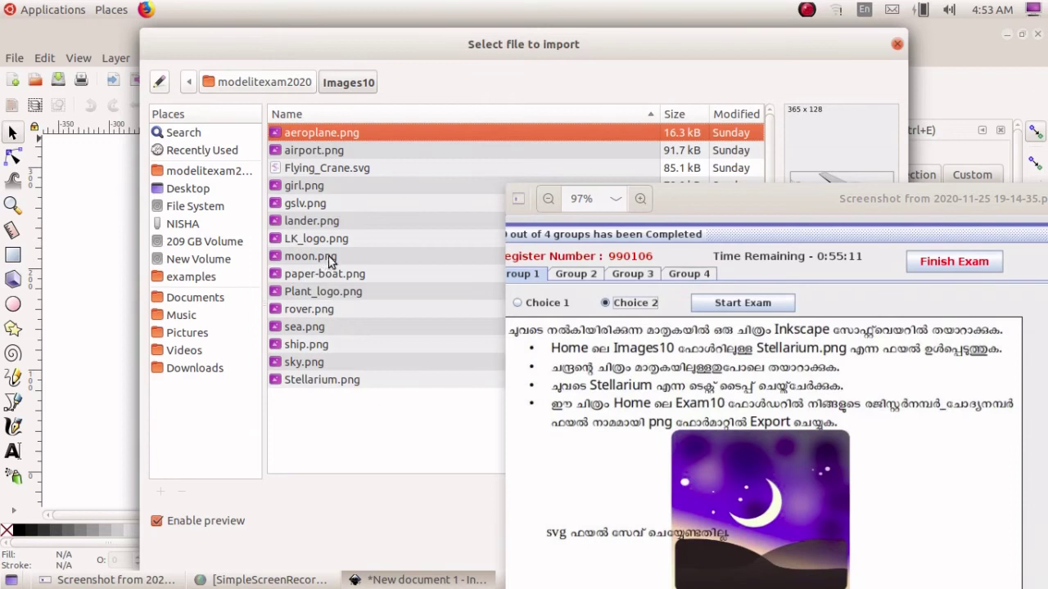
double_click(325, 381)
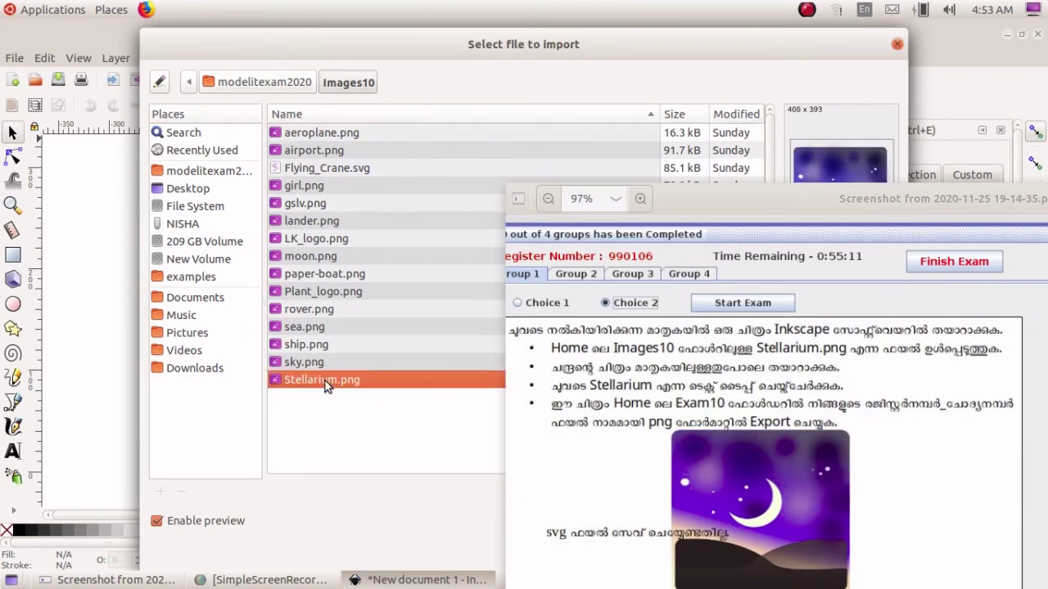
drag(671, 209, 839, 336)
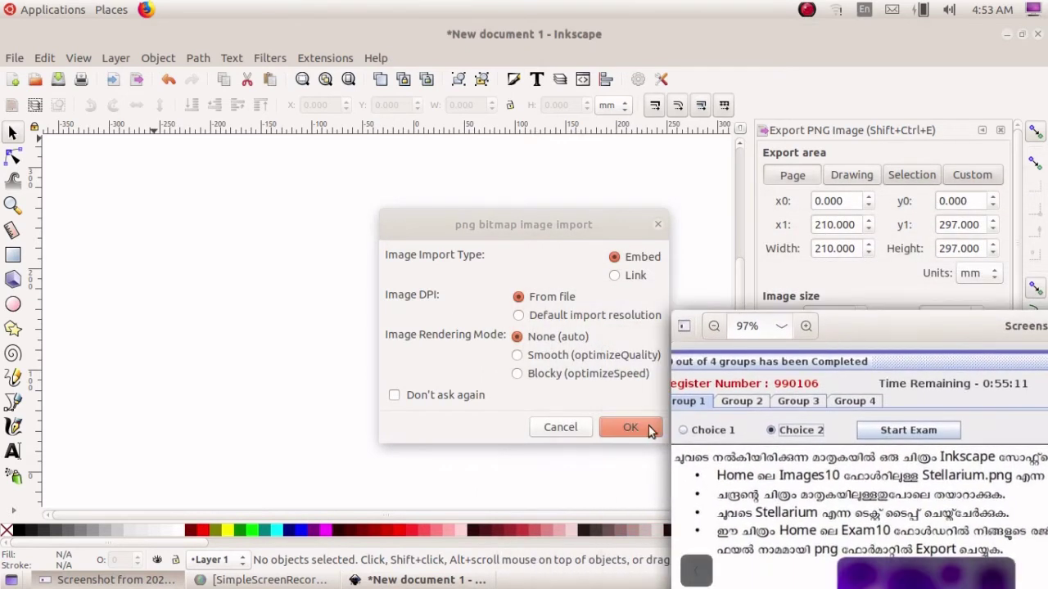
click(631, 427)
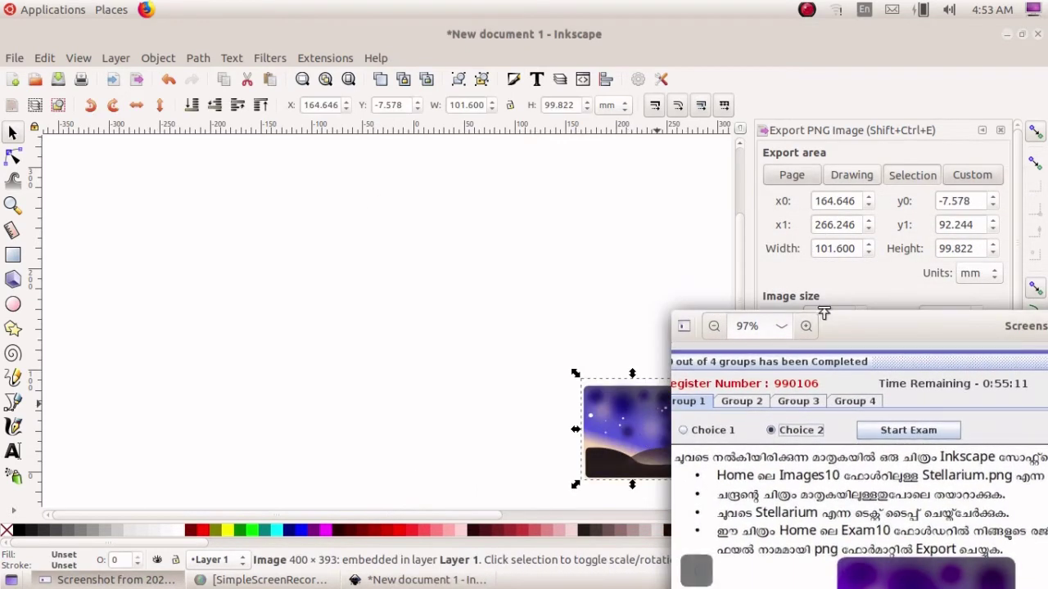
Move the Stellarium image to the canvas centre and enlarge it to about 211 mm wide
drag(860, 328, 822, 170)
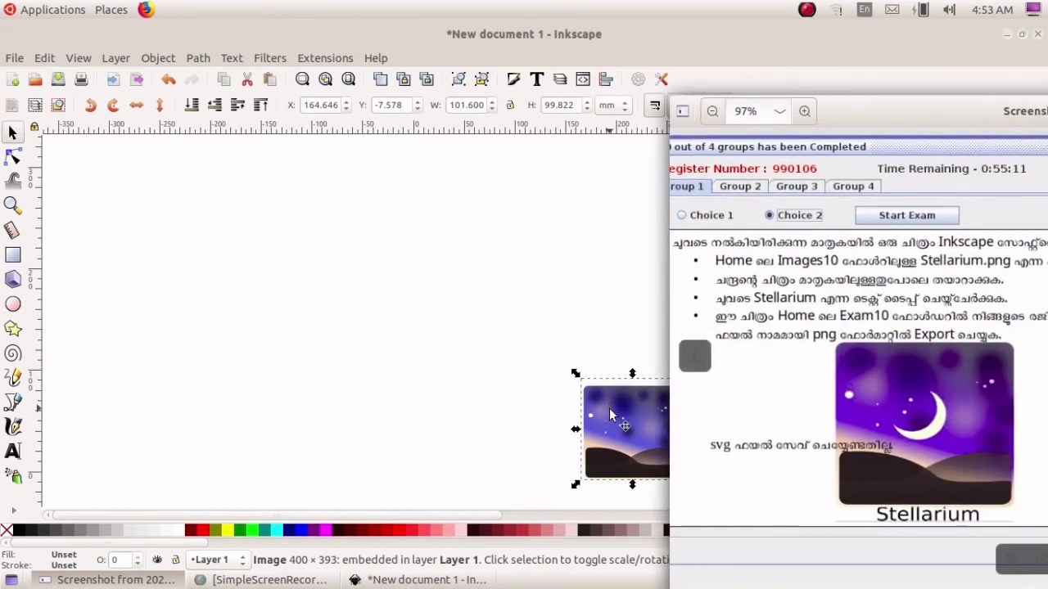
drag(614, 425, 246, 331)
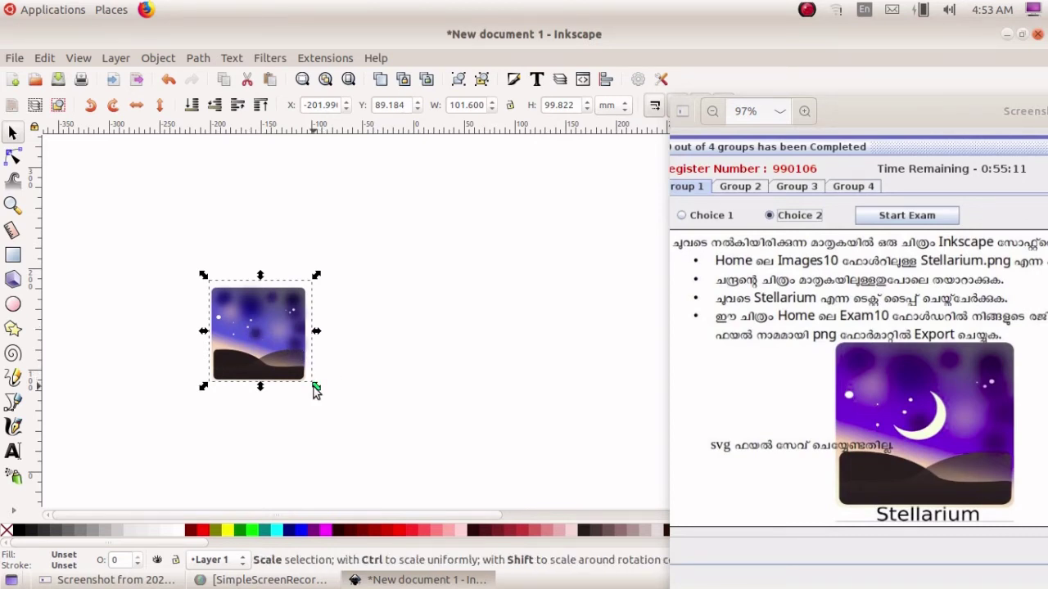
drag(316, 387, 426, 447)
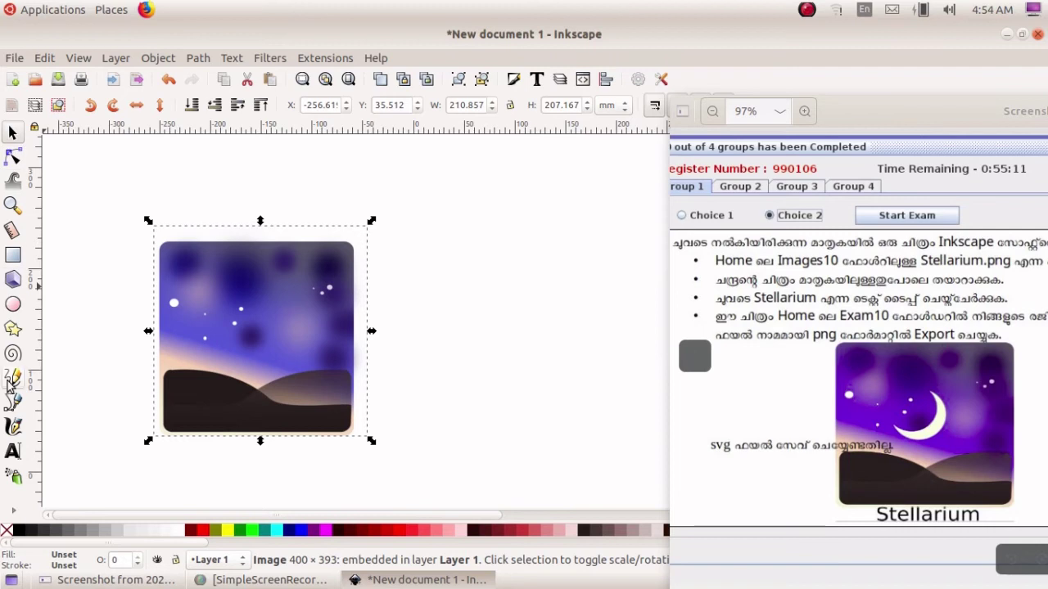
Draw a white-filled circle as the moon over the Stellarium picture
click(14, 307)
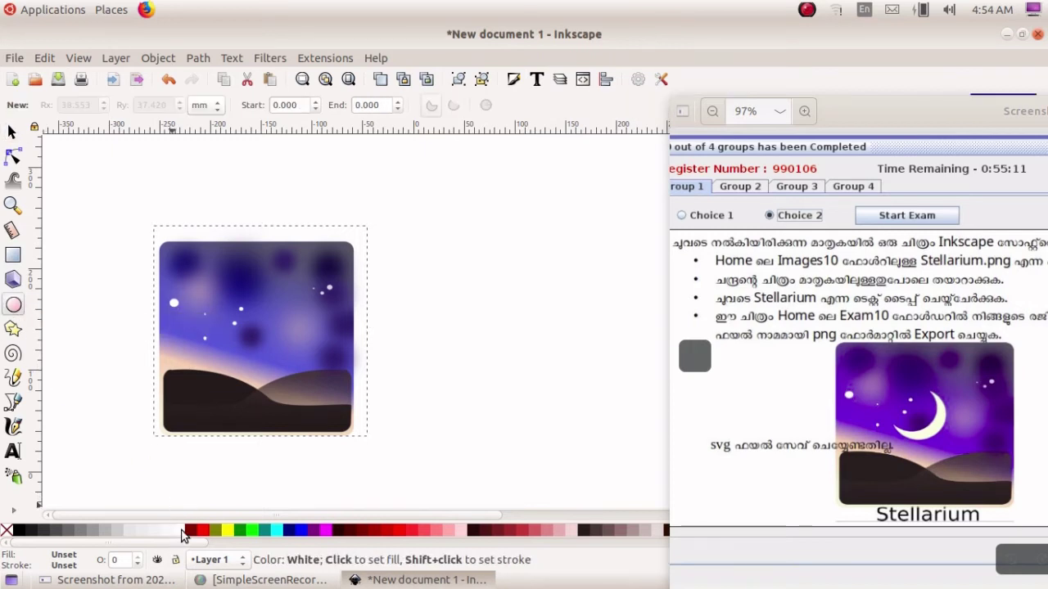
click(182, 531)
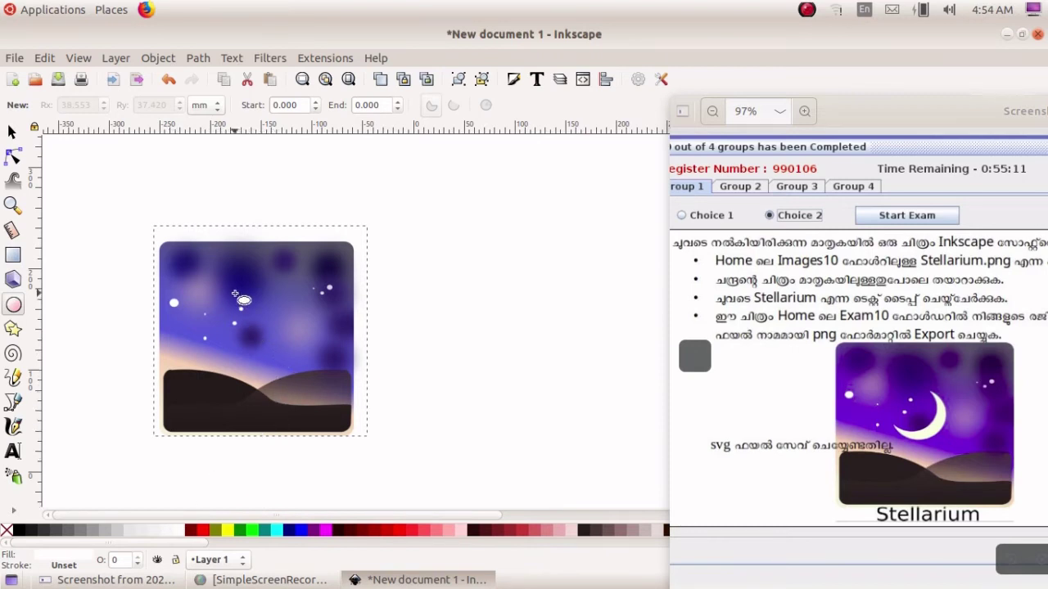
drag(235, 292, 317, 372)
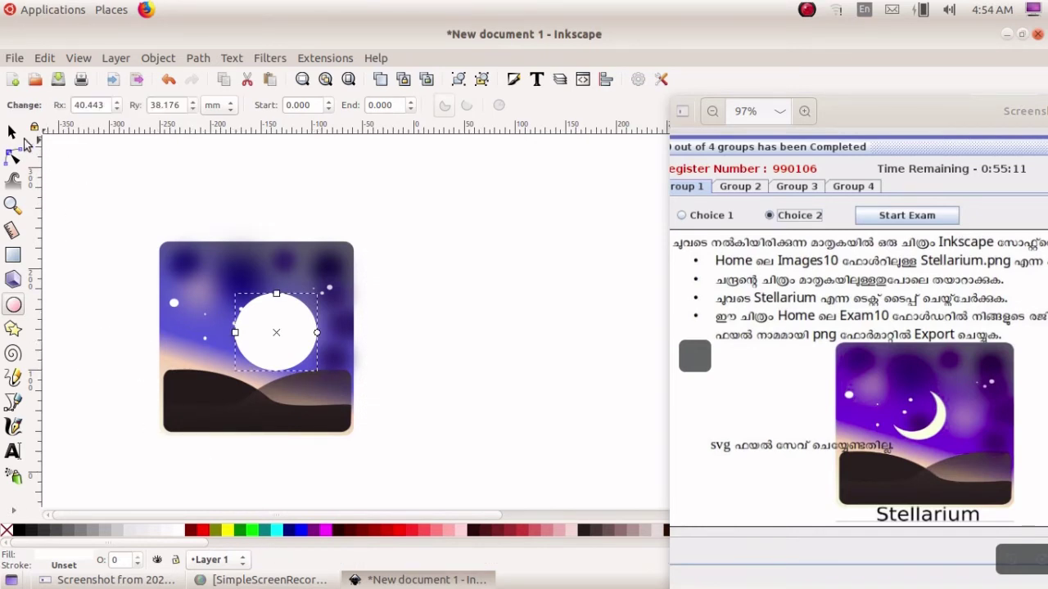
click(12, 133)
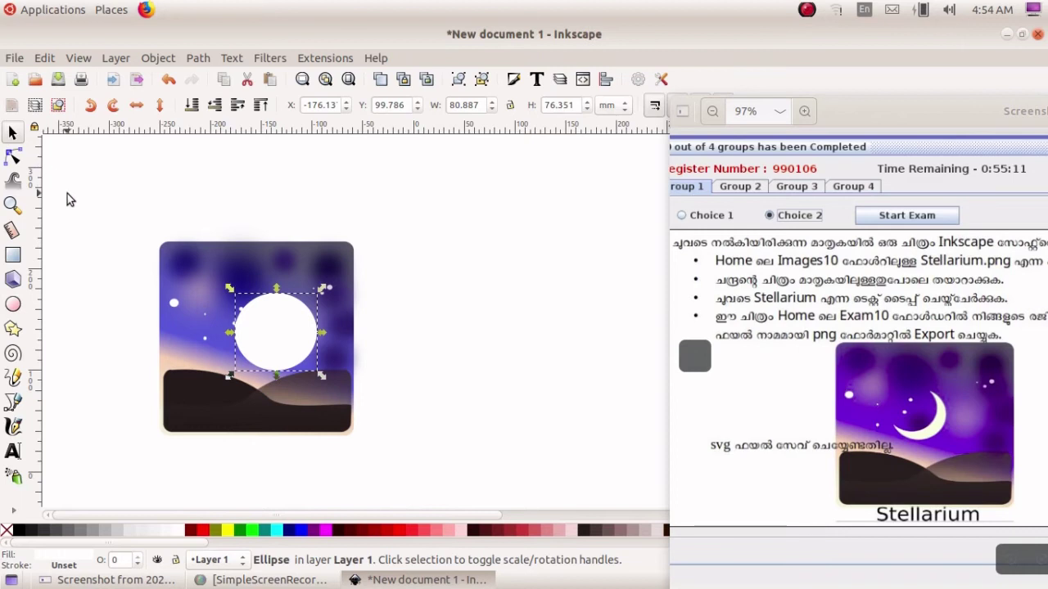
click(106, 220)
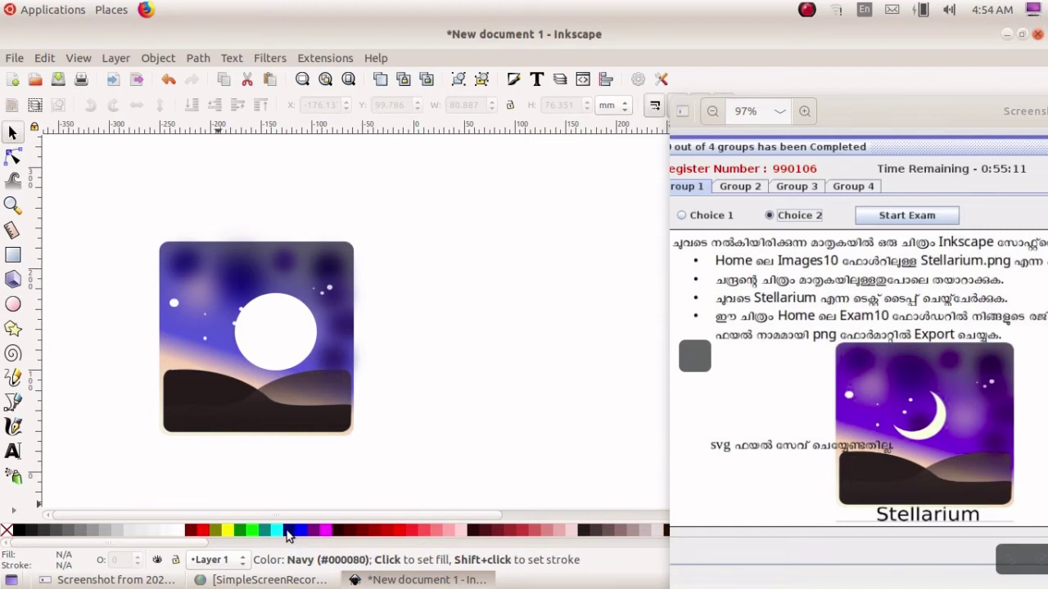
Draw a dark blue ellipse, shrink it and position it so a thin white crescent shows on the right
click(13, 305)
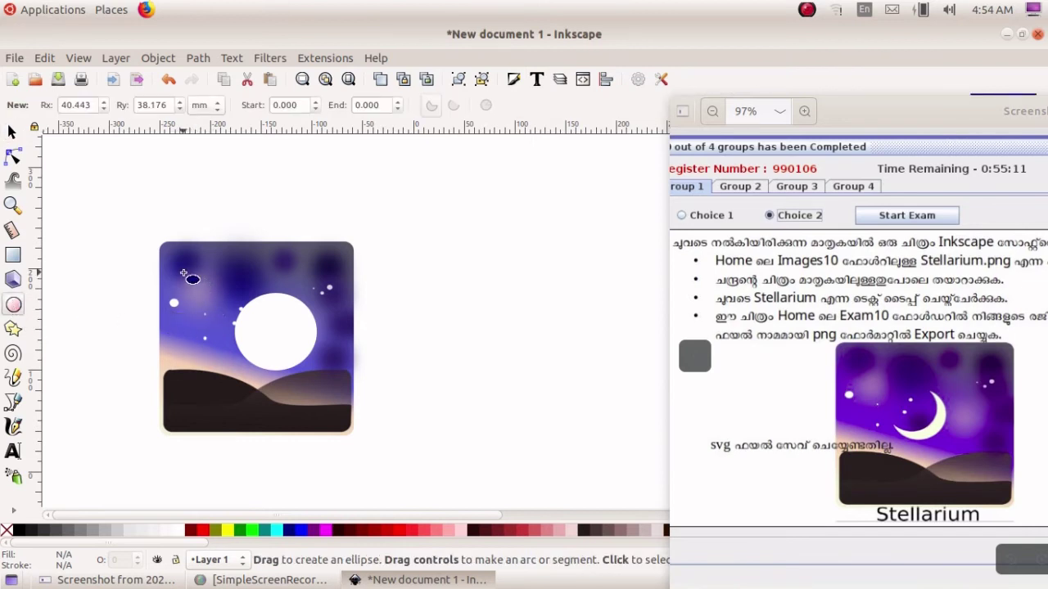
mouse_move(183, 273)
mouse_down()
mouse_move(301, 377)
mouse_move(303, 367)
mouse_up()
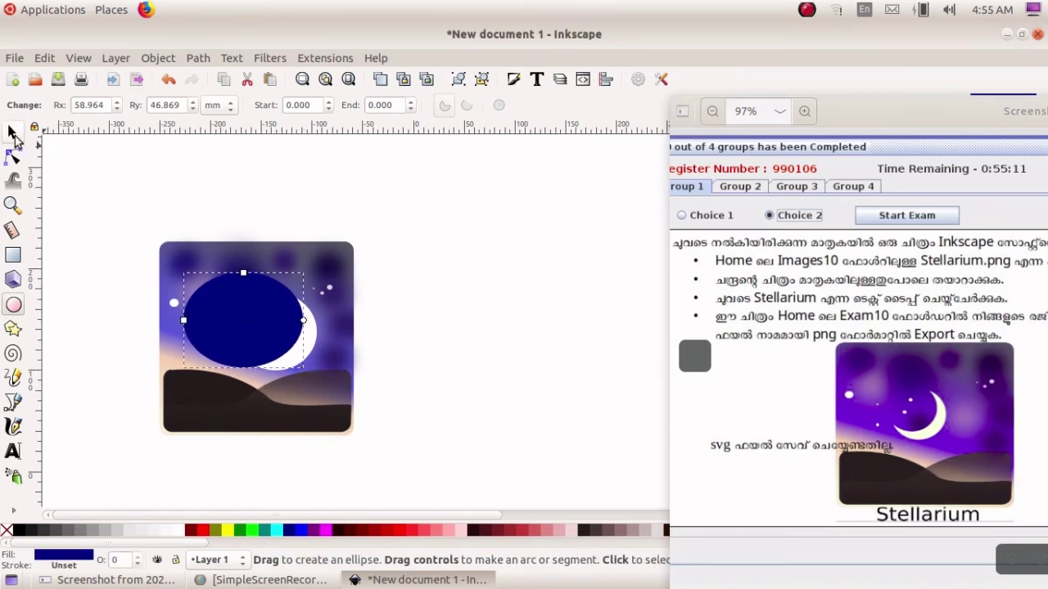
click(12, 133)
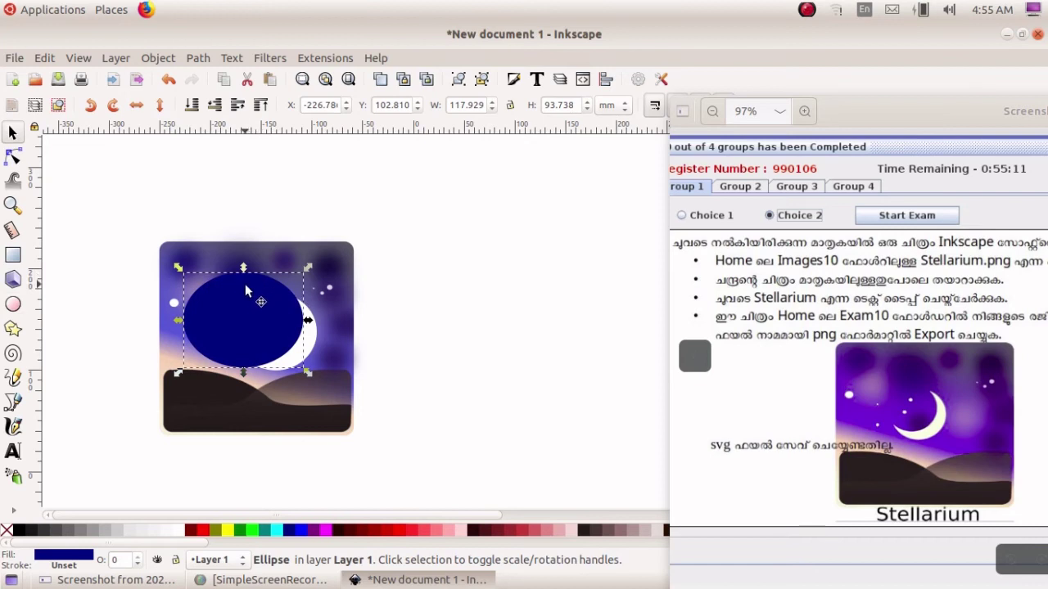
drag(250, 293, 257, 292)
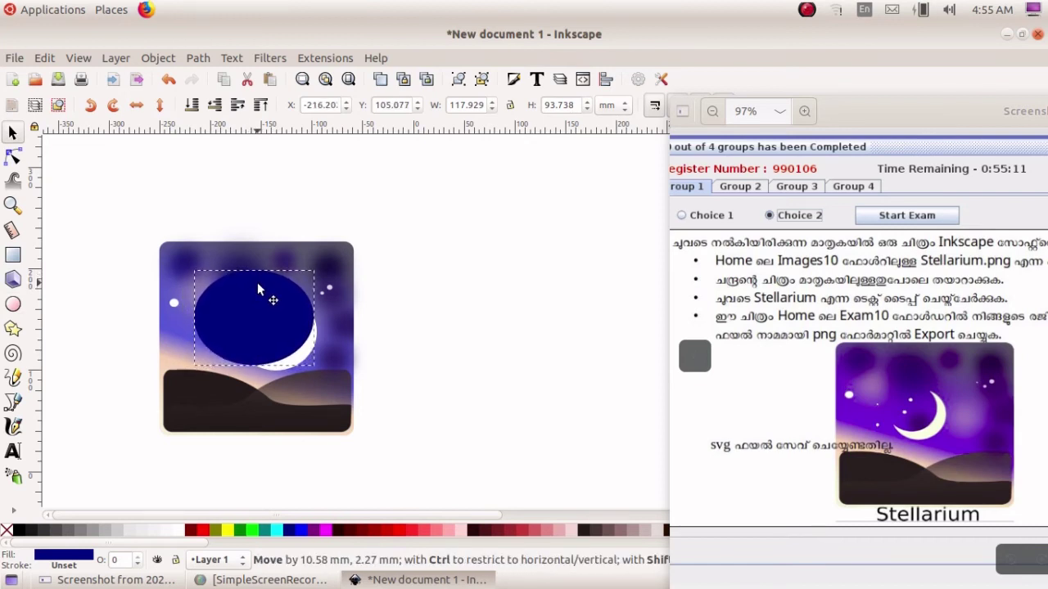
drag(262, 292, 256, 288)
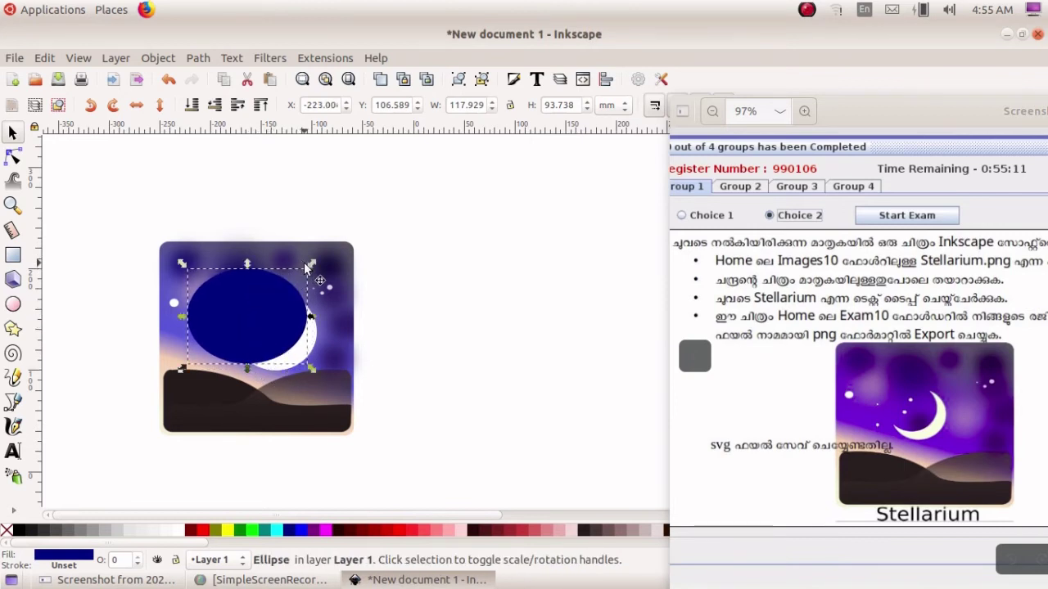
drag(312, 265, 300, 276)
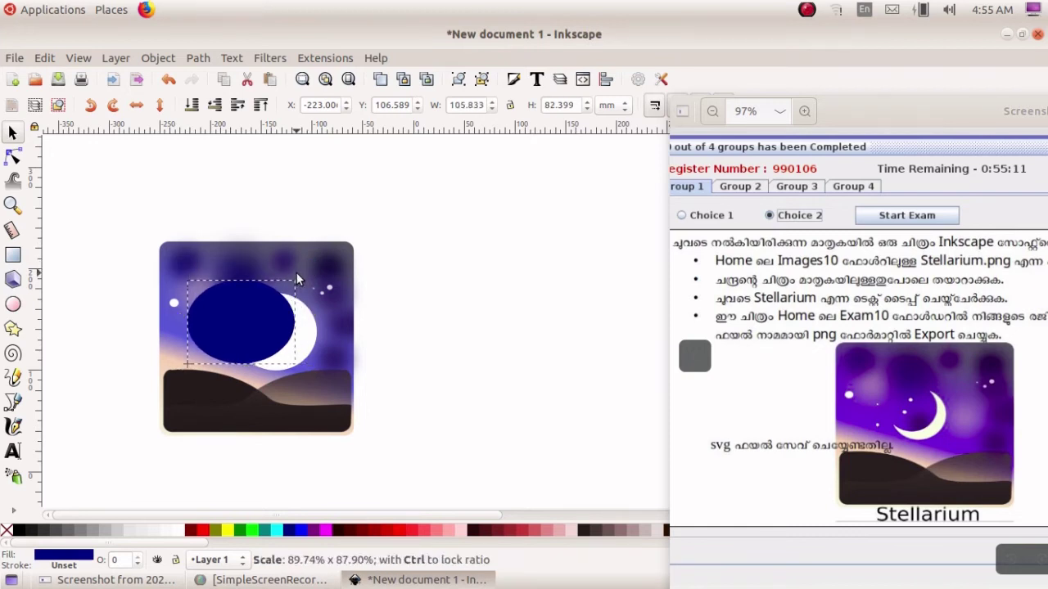
drag(270, 327, 279, 330)
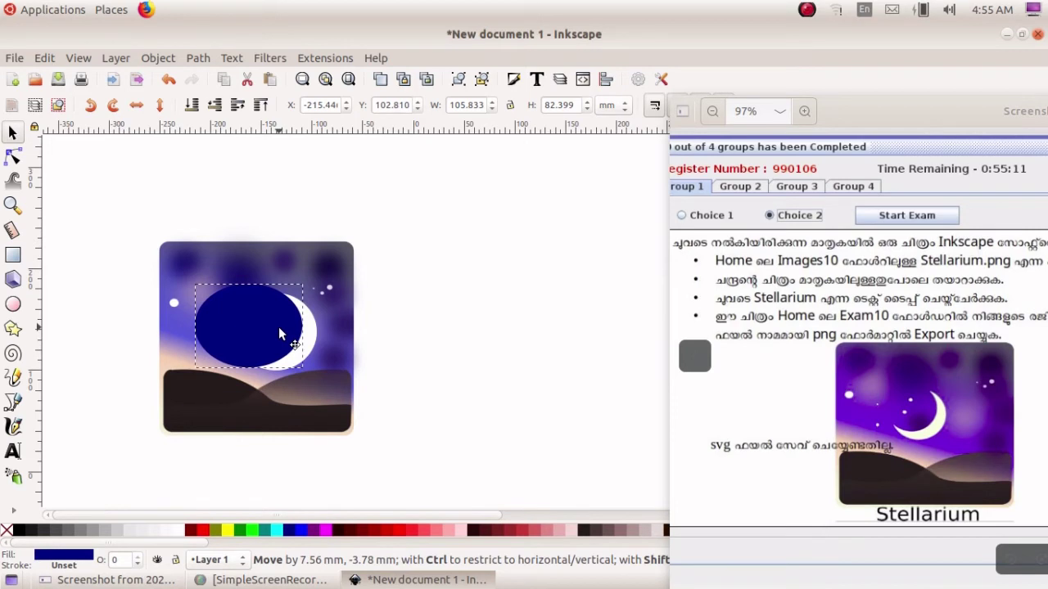
drag(278, 326, 278, 327)
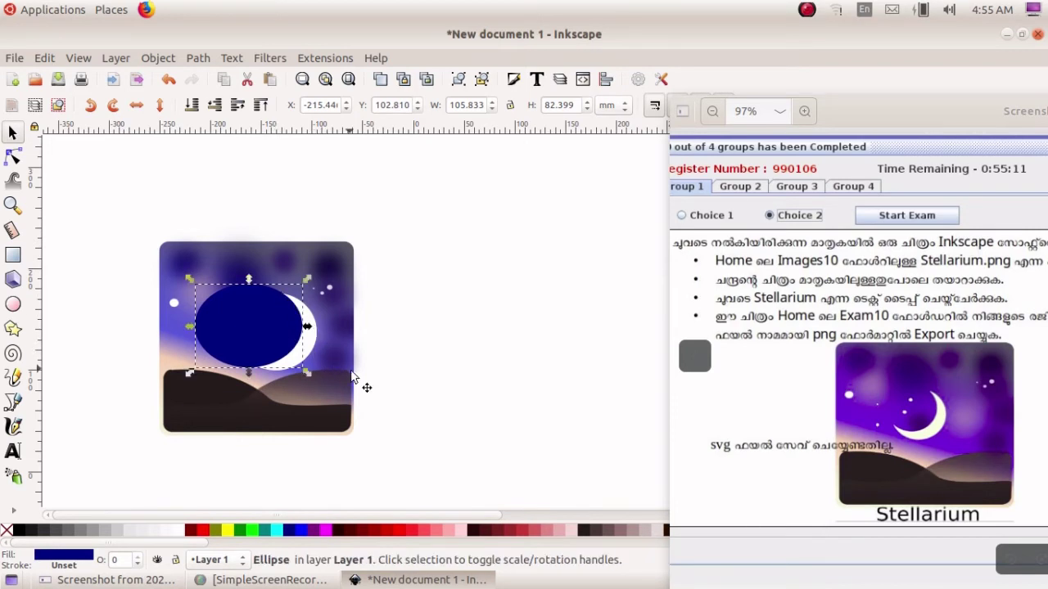
Subtract the blue ellipse from the white circle with Path > Difference to form a crescent
key(shift)
shift+click(308, 344)
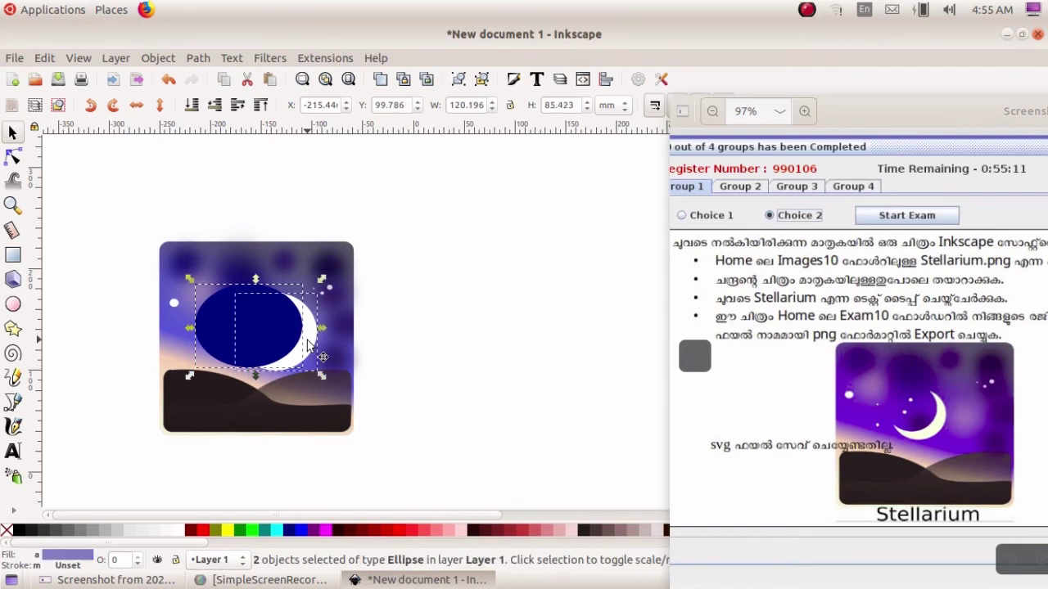
click(198, 59)
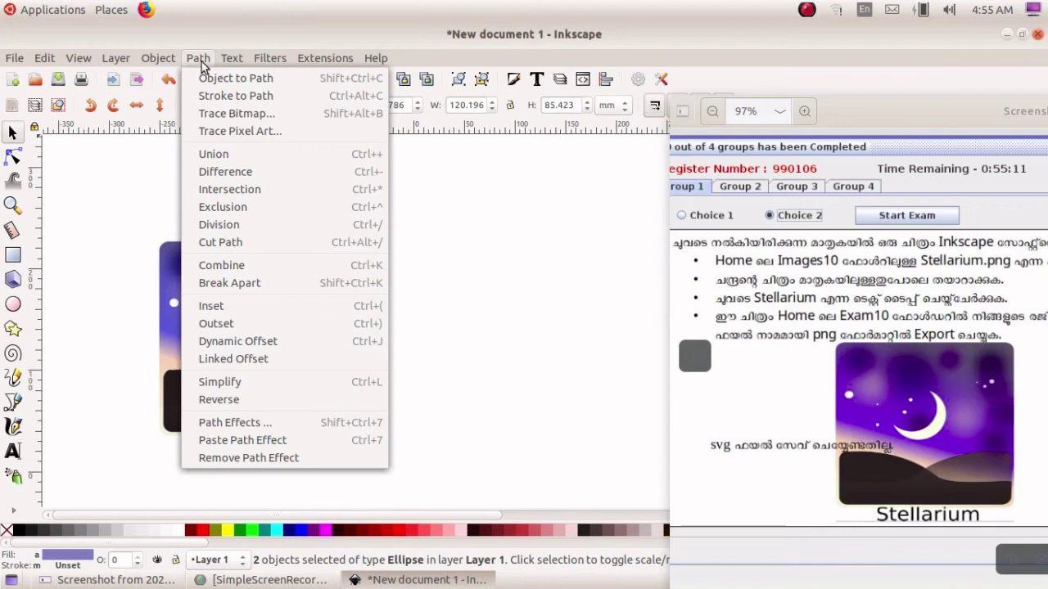
click(246, 177)
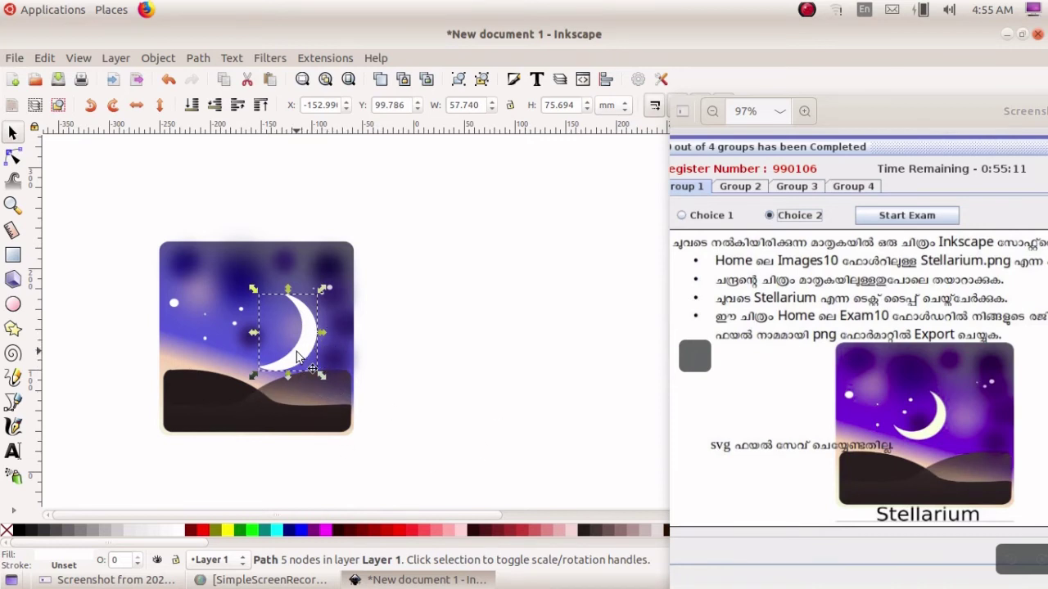
Rotate the crescent about -38° and place it over the picture's moon
drag(297, 356, 288, 351)
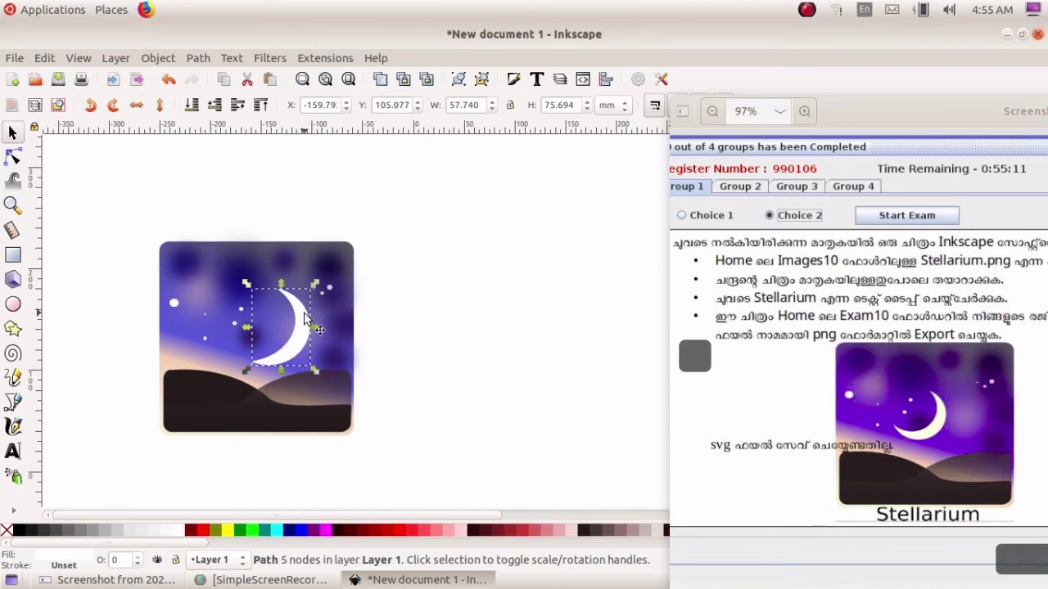
click(300, 319)
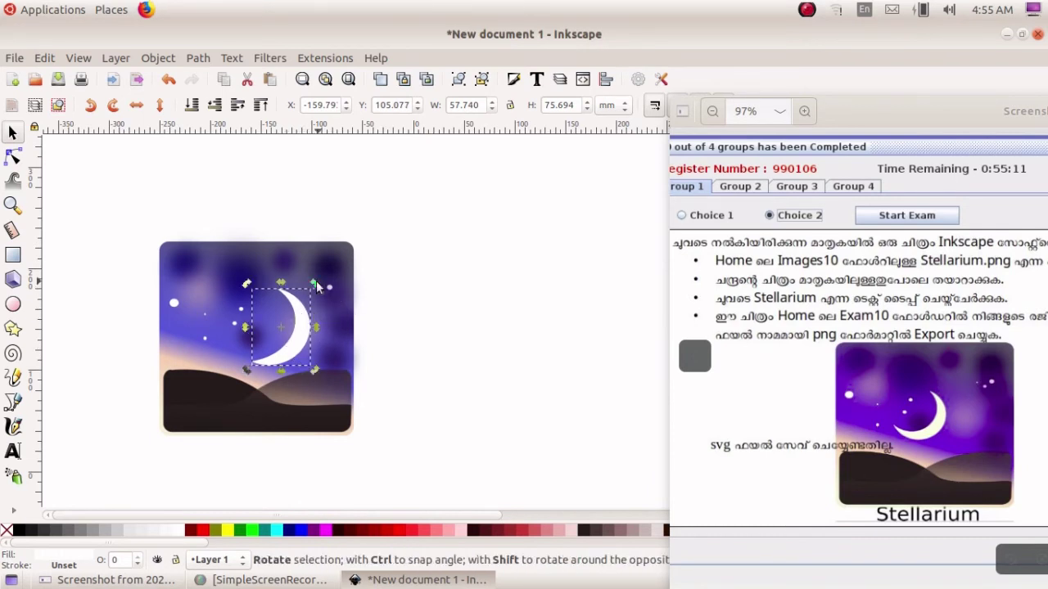
mouse_move(317, 287)
mouse_down()
mouse_move(334, 316)
mouse_move(329, 303)
mouse_up()
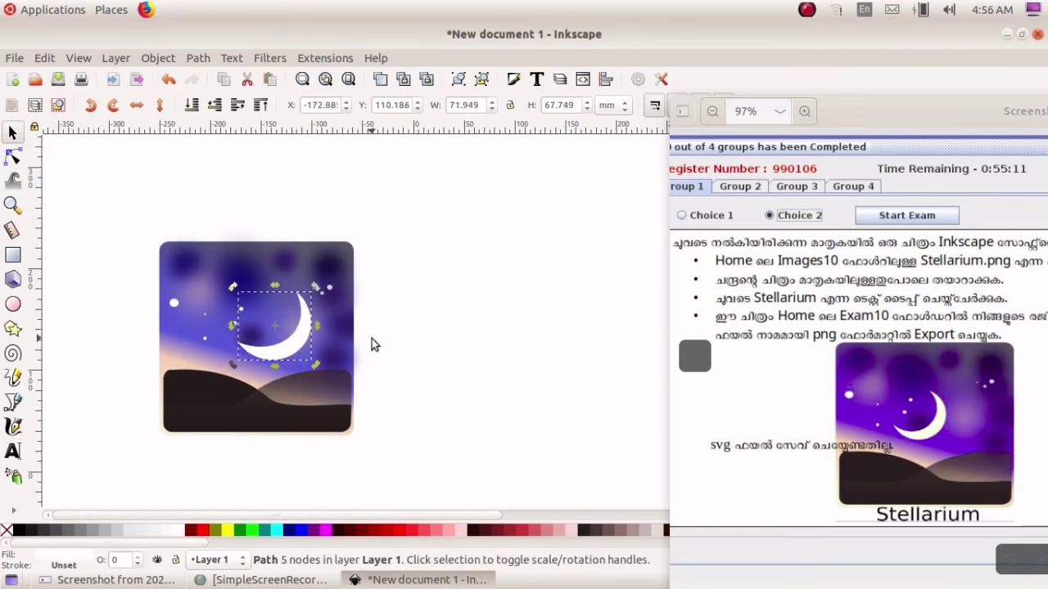
click(329, 327)
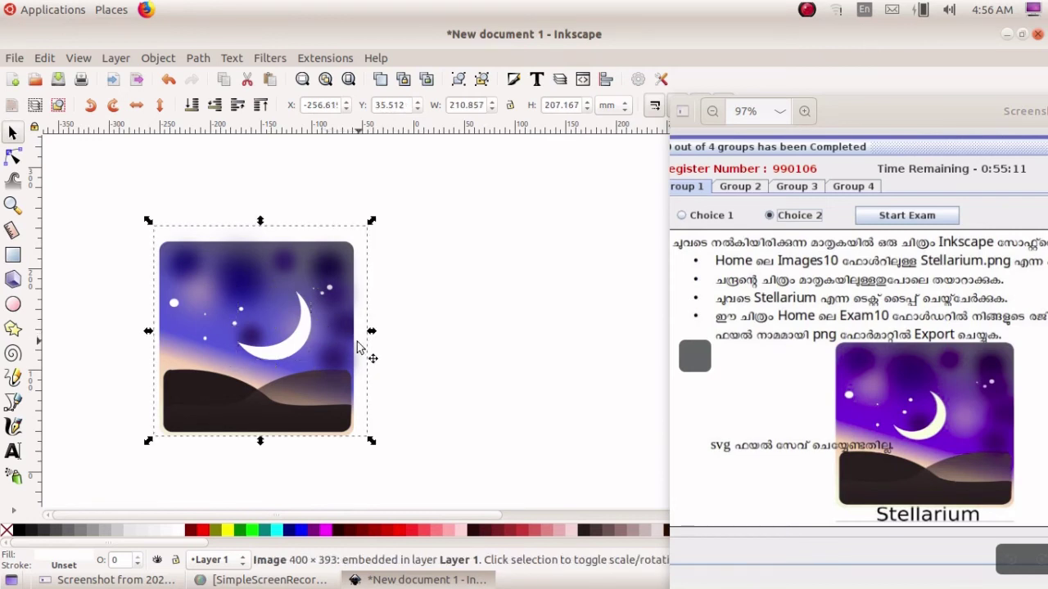
click(301, 344)
drag(301, 344, 281, 348)
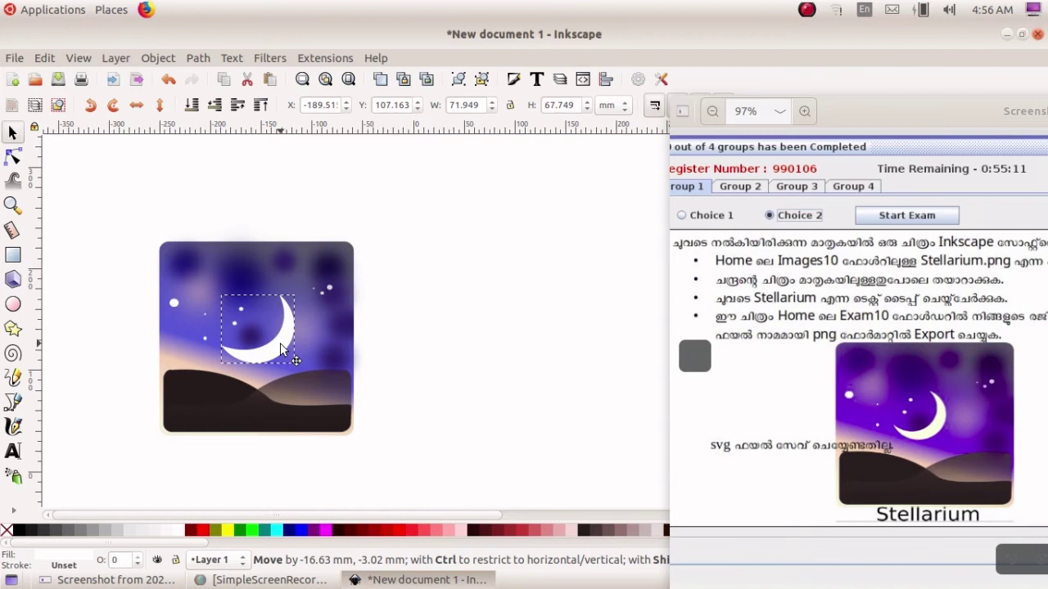
drag(281, 348, 280, 347)
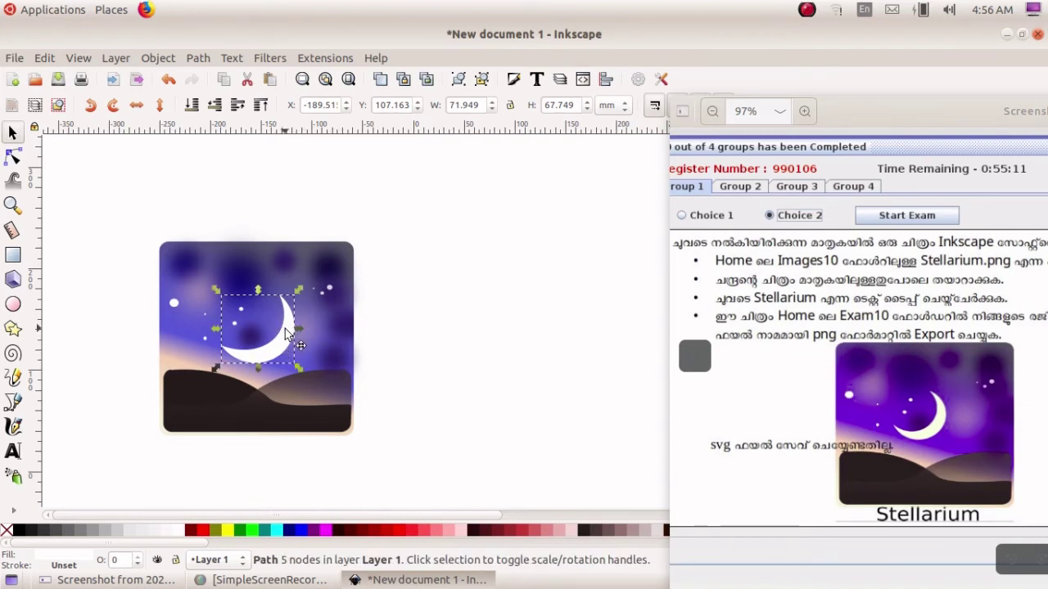
drag(285, 329, 287, 335)
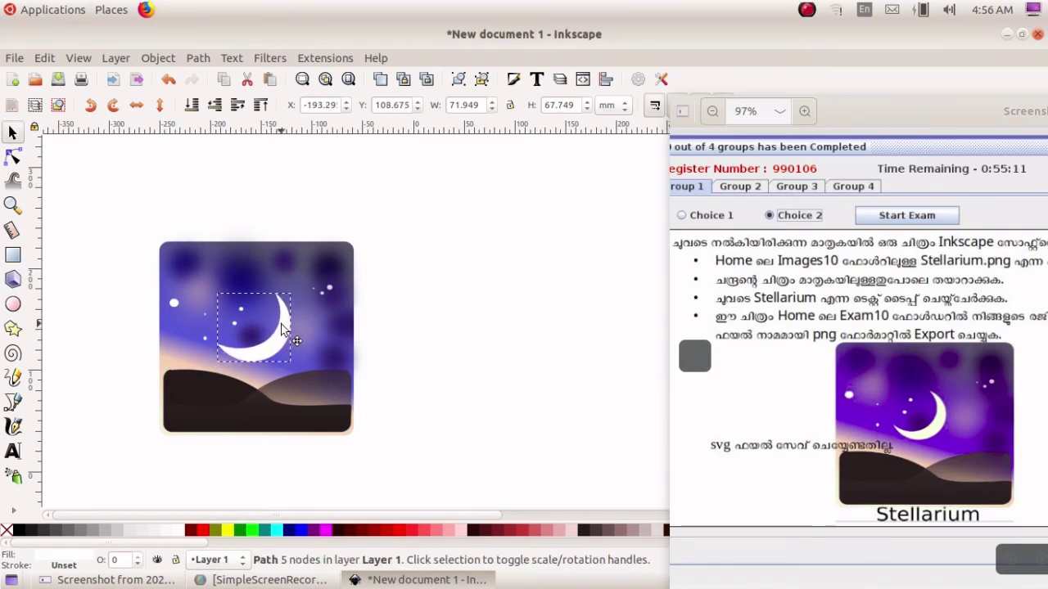
click(318, 360)
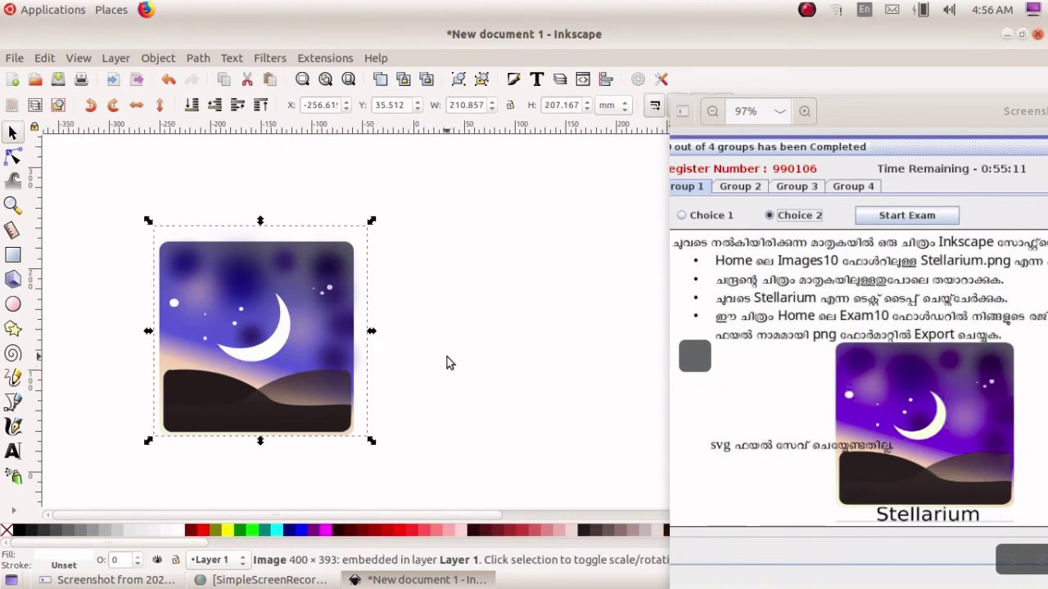
scroll(447, 356, down, 1)
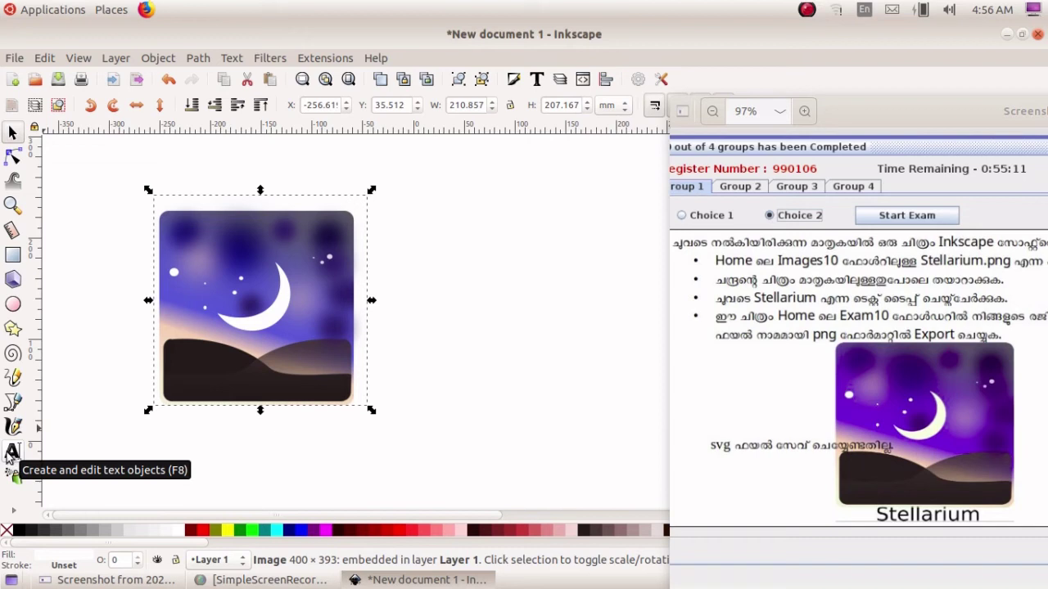
Type the caption 'Stellarium' below the image and scale it up to about 68.64 pt
click(12, 455)
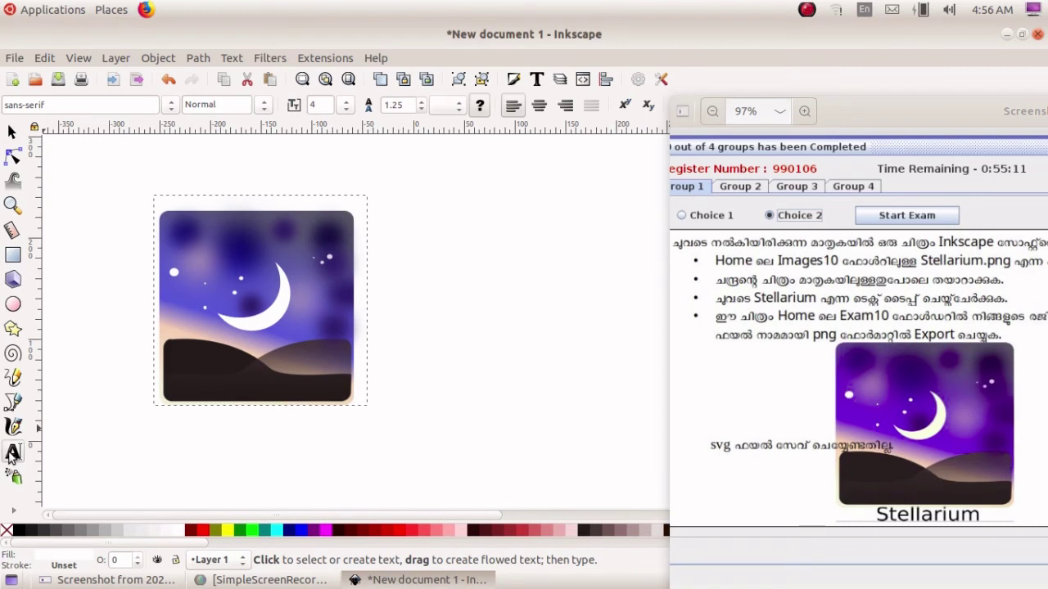
click(189, 431)
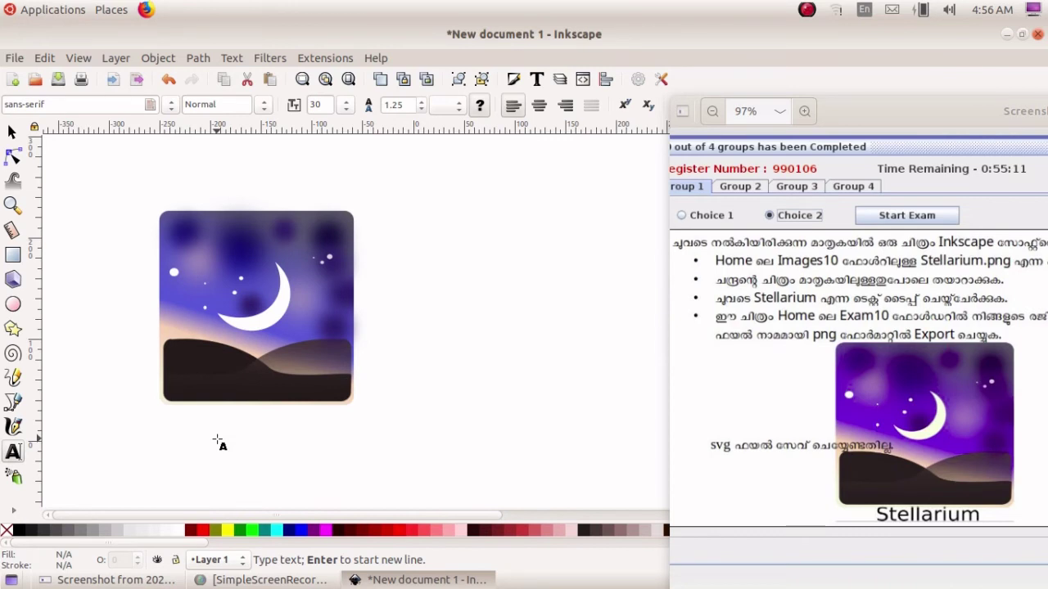
text(S)
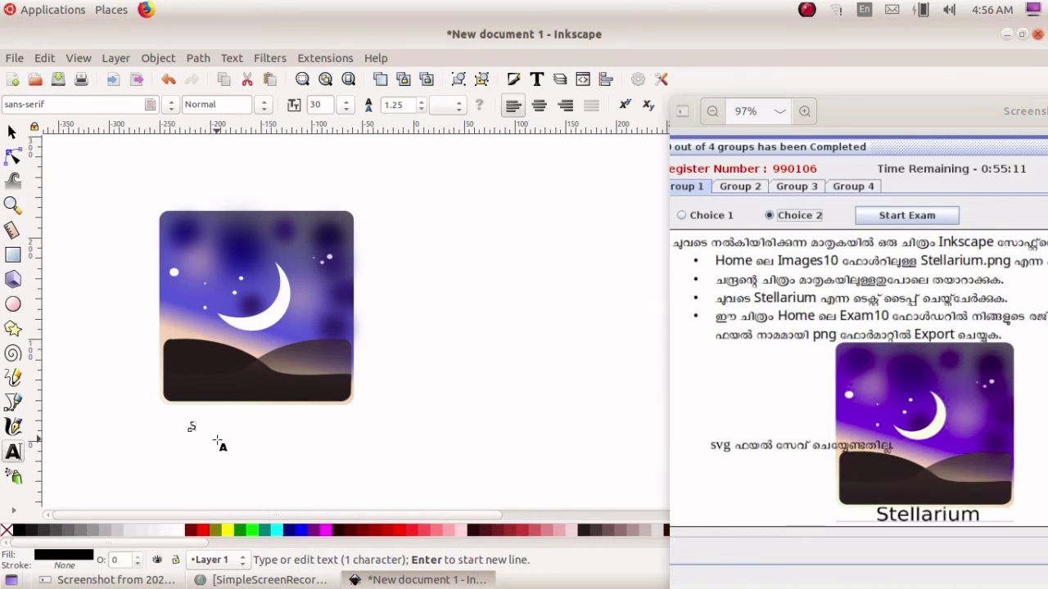
text(te)
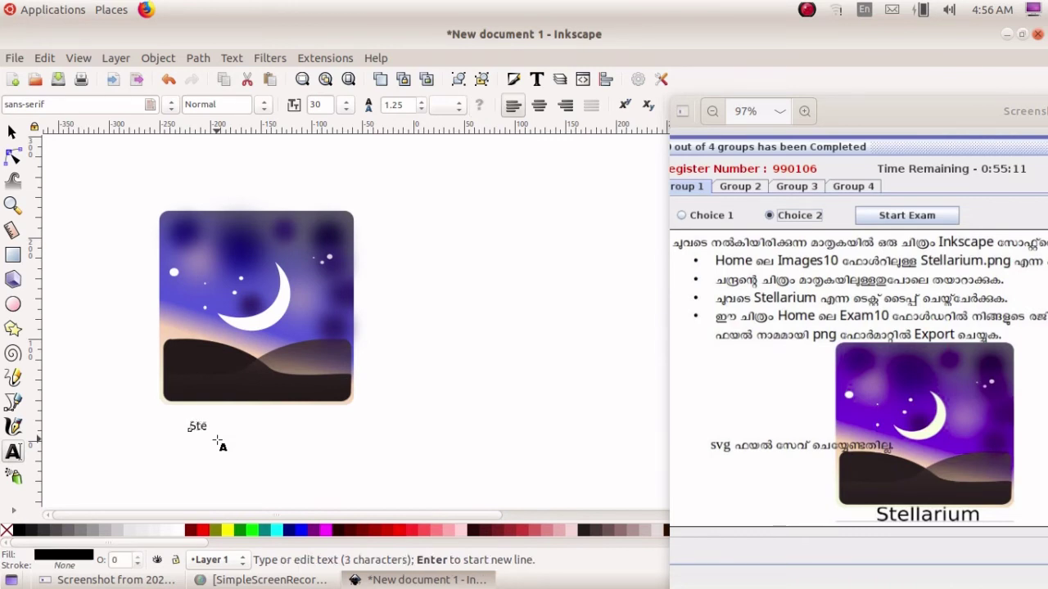
text(llariu)
text(m)
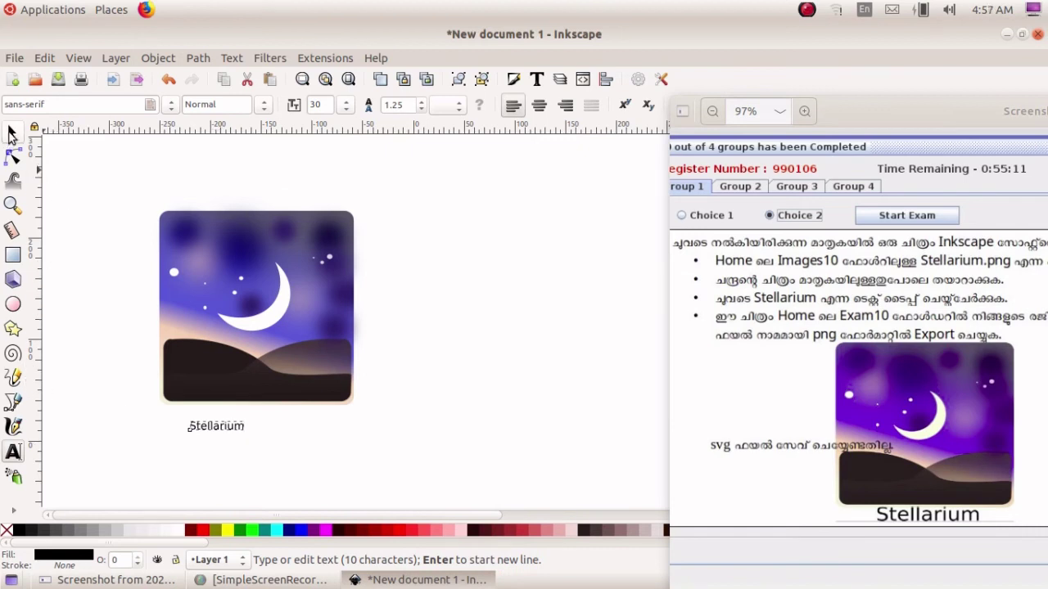
click(12, 133)
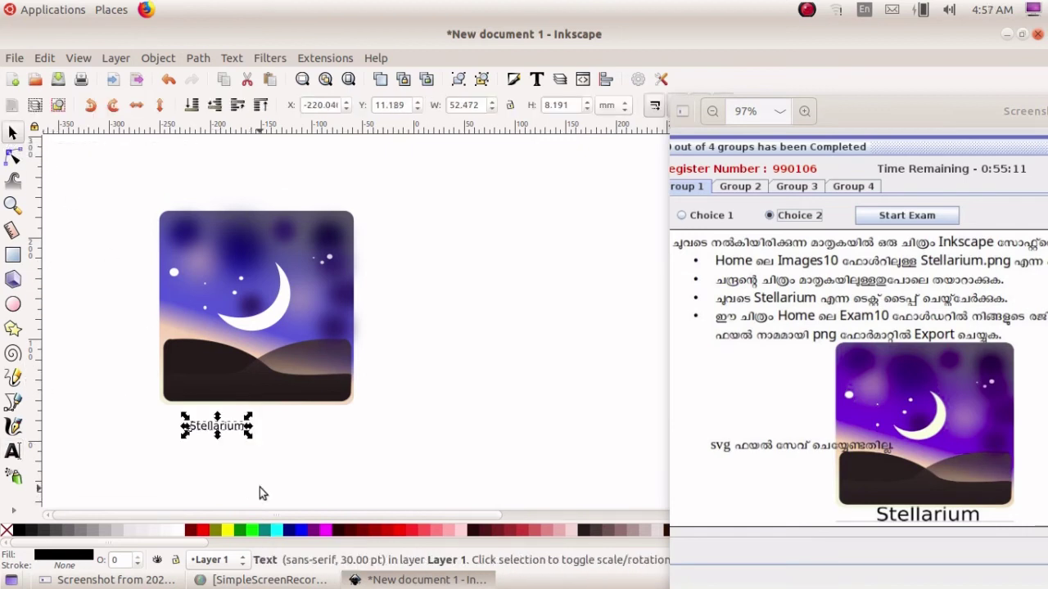
mouse_move(249, 426)
mouse_down()
mouse_move(309, 432)
mouse_move(246, 447)
mouse_up()
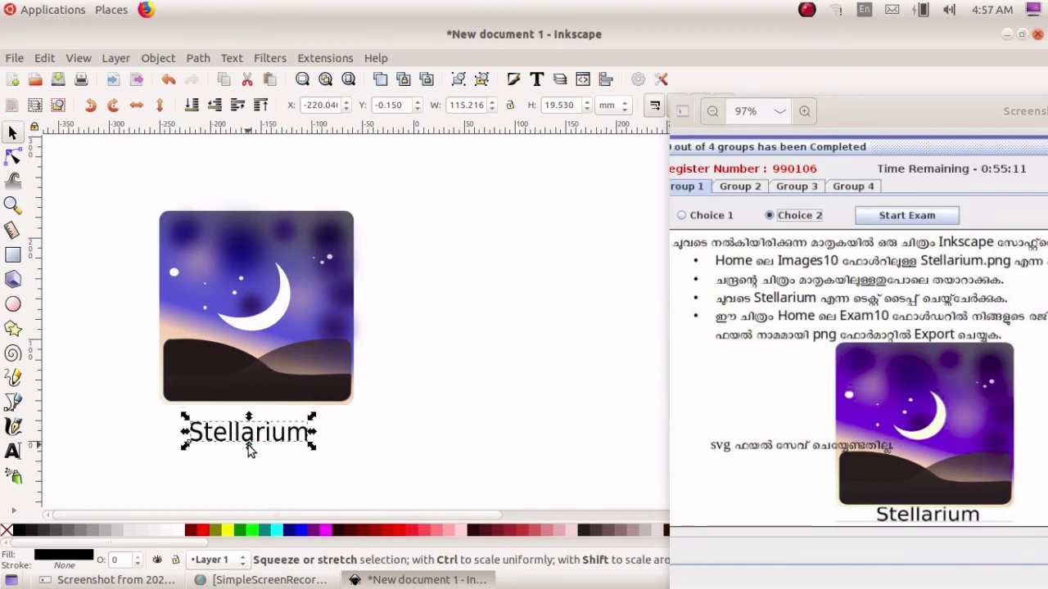
Move the Stellarium caption up and slightly right so it sits centred under the image
click(408, 455)
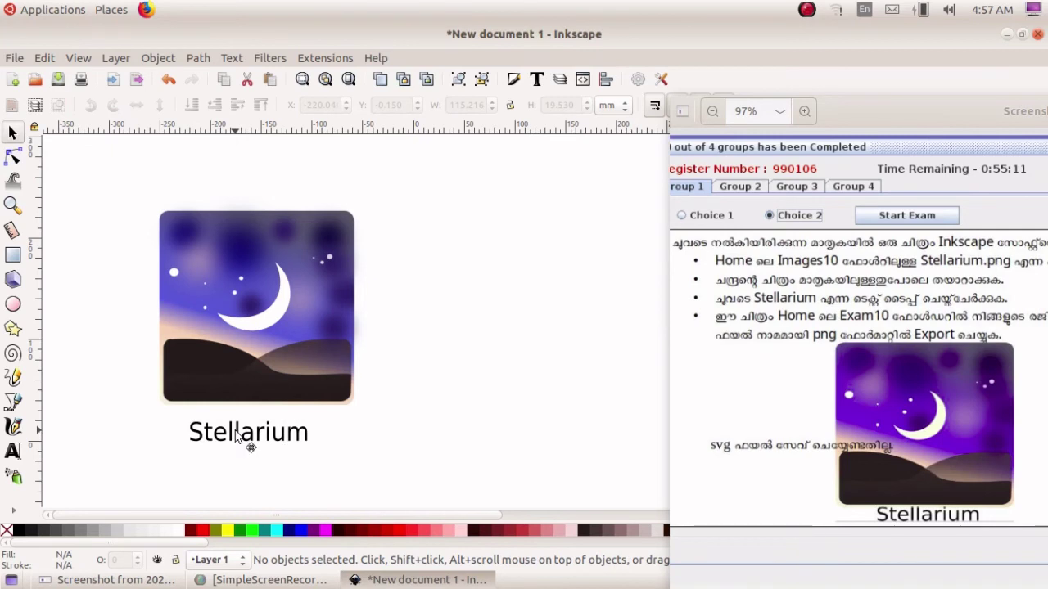
click(249, 440)
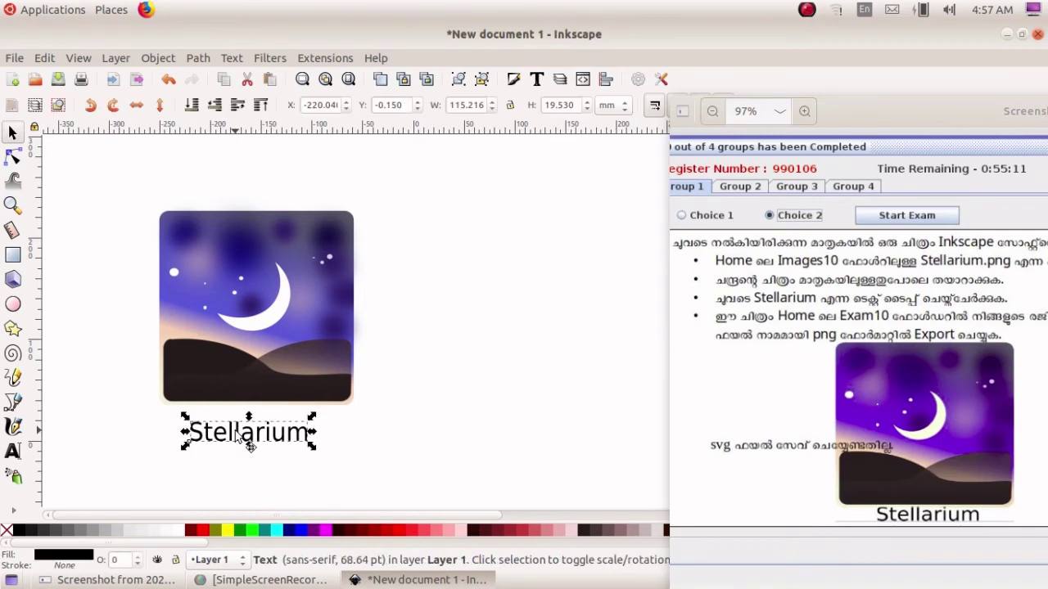
click(373, 434)
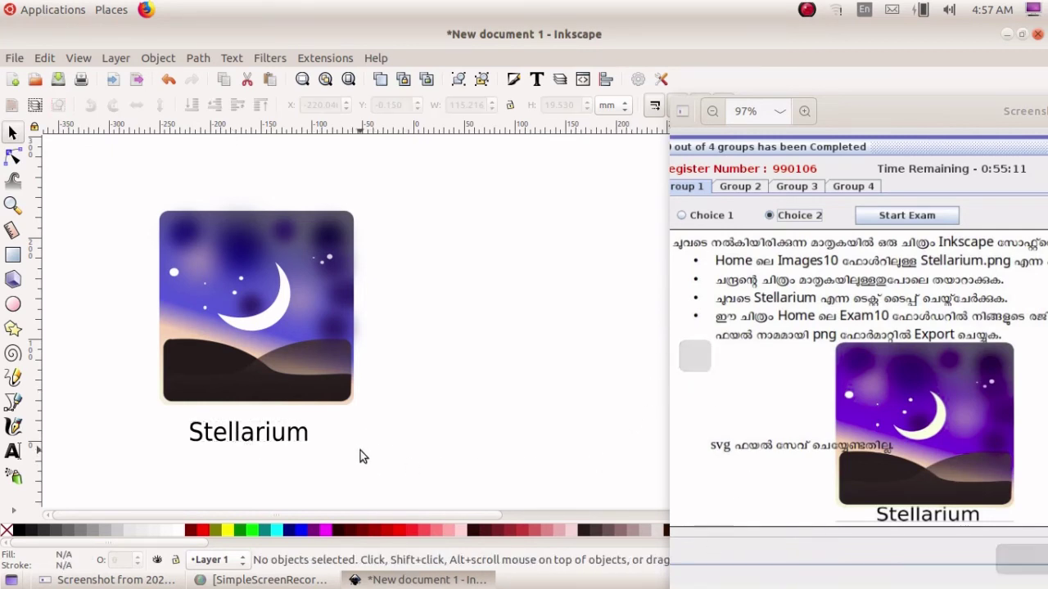
drag(246, 429, 250, 415)
click(432, 493)
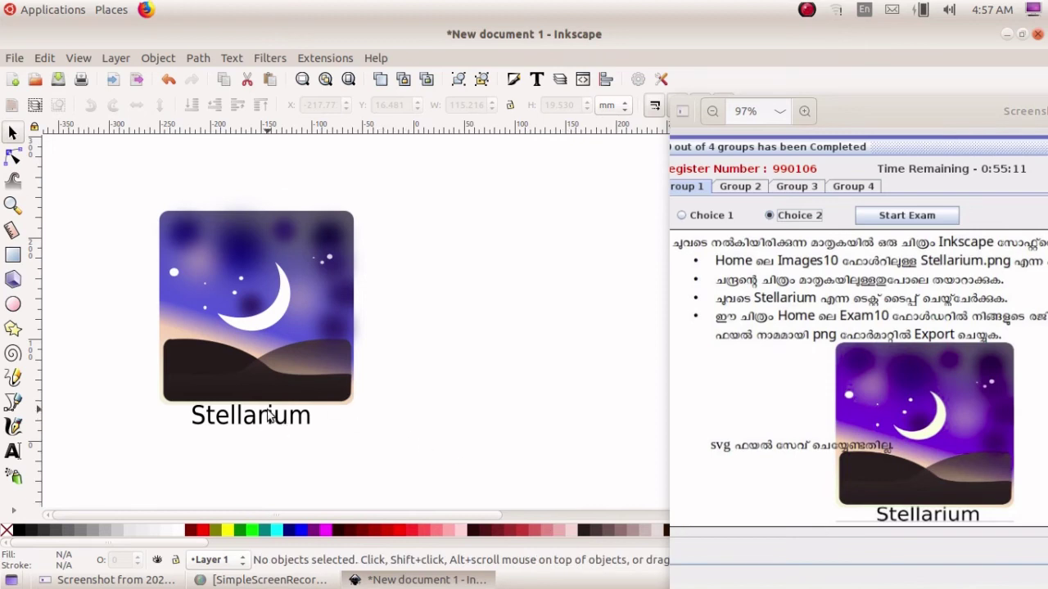
drag(270, 416, 275, 416)
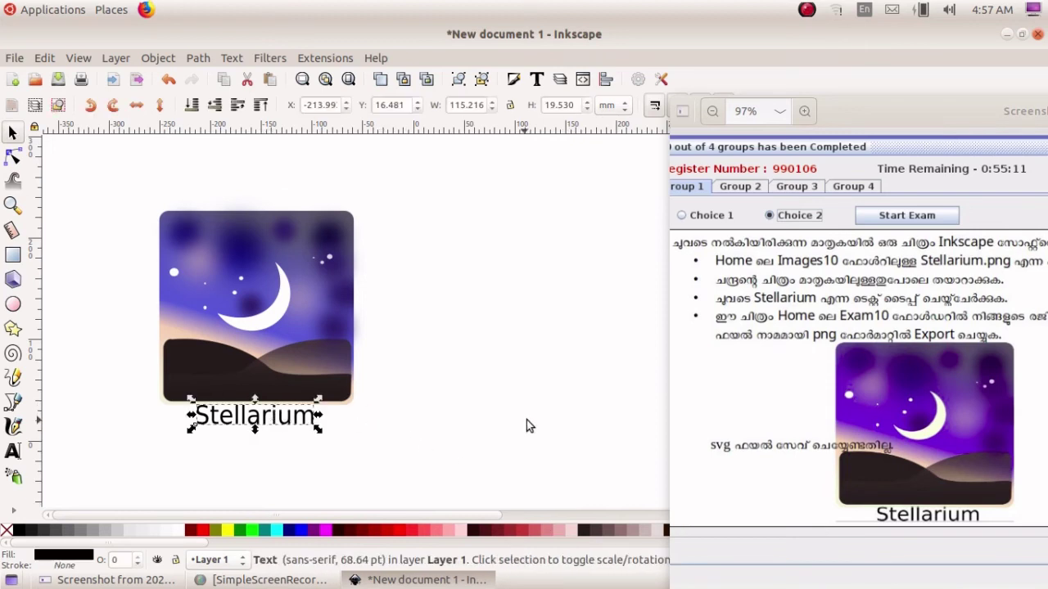
Group the sky image, crescent moon and Stellarium caption into one object, leaving nothing selected
click(91, 236)
mouse_move(96, 165)
mouse_down()
mouse_move(152, 363)
mouse_move(408, 477)
mouse_up()
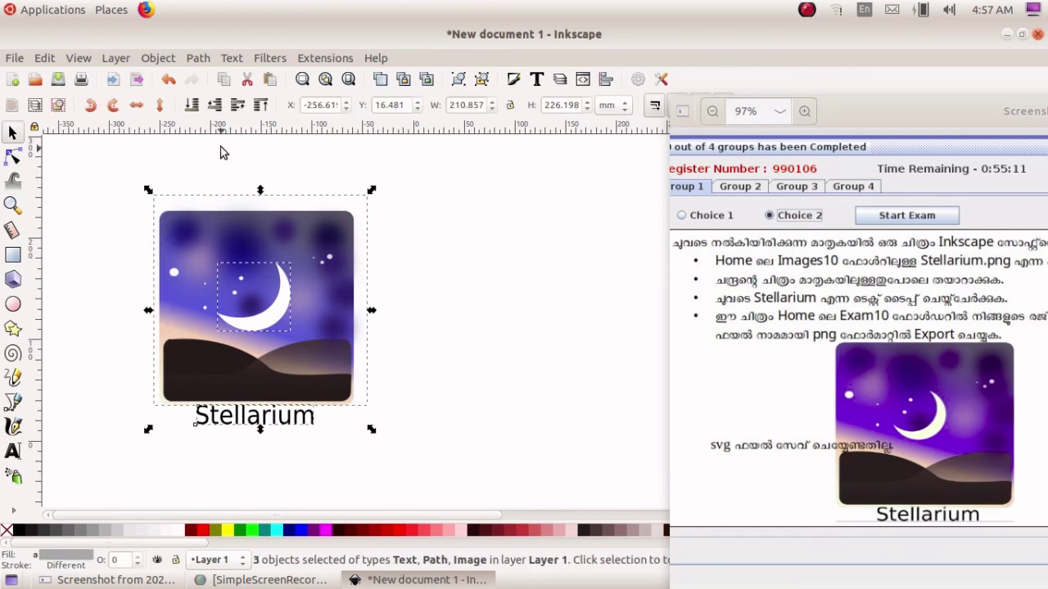
click(159, 58)
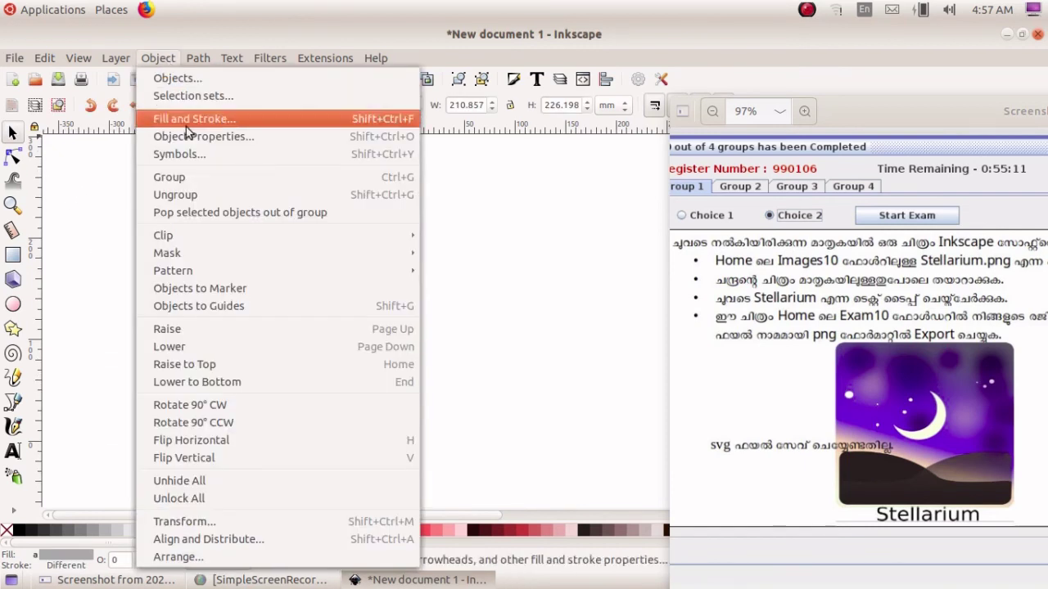
click(191, 177)
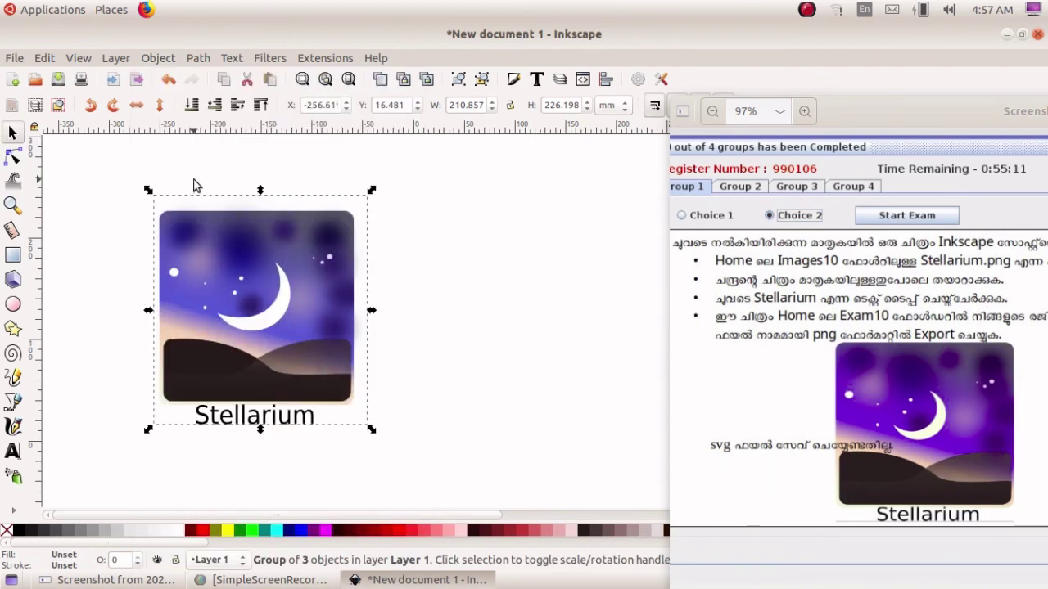
click(456, 334)
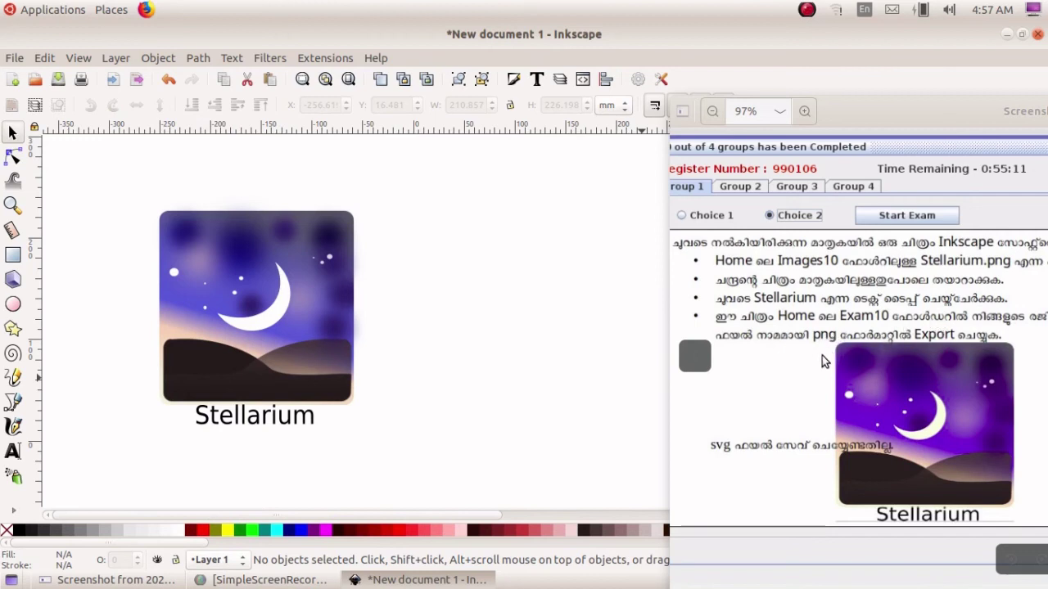
Set the PNG export target to the register-number file name ending _9 in the Exam10 folder
click(15, 58)
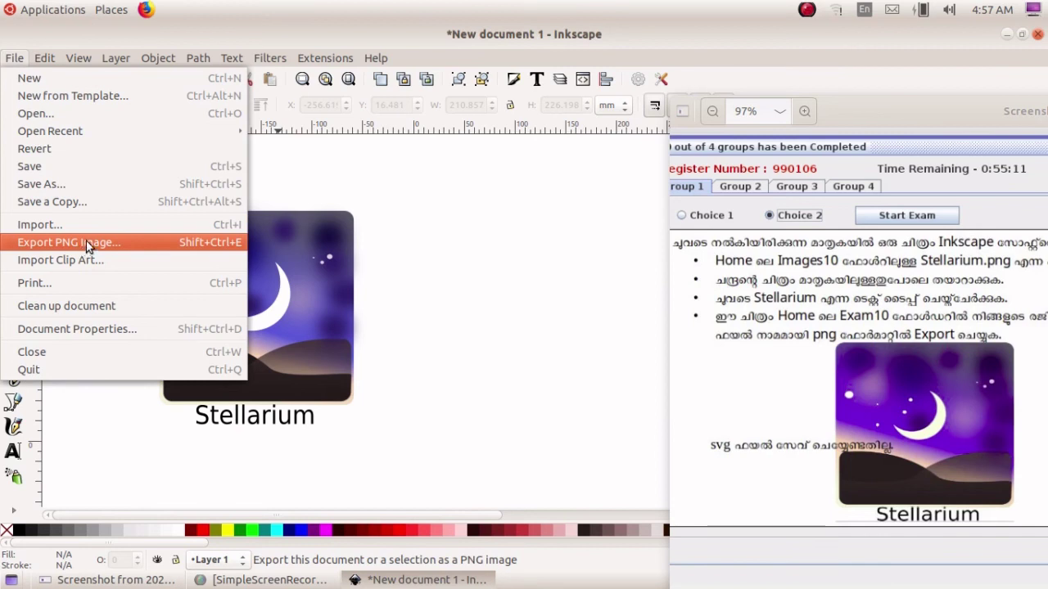
click(86, 241)
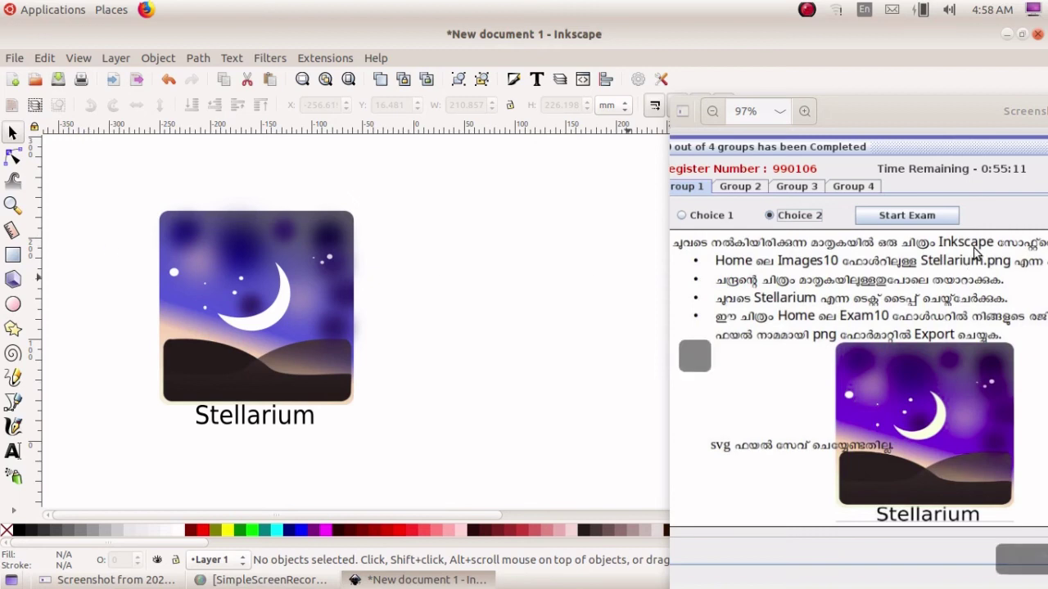
drag(933, 98, 233, 393)
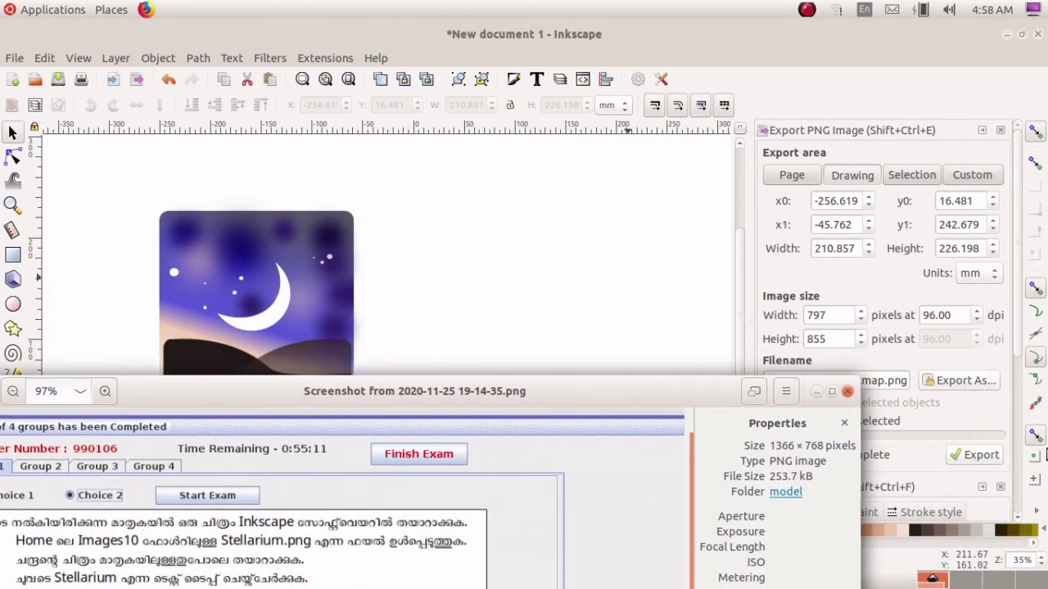
click(965, 381)
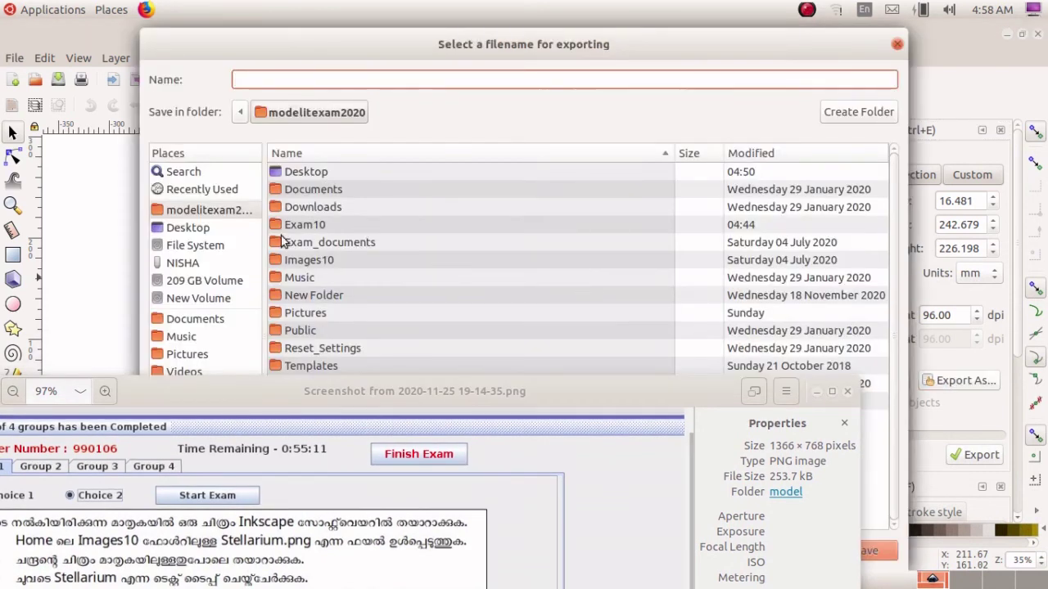
double_click(315, 227)
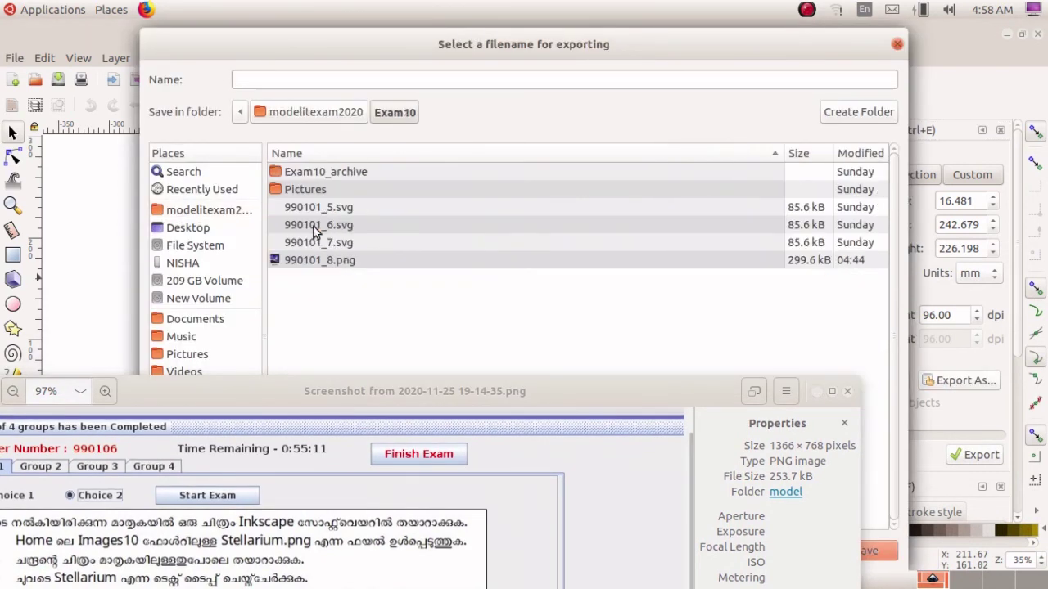
click(258, 79)
text(99)
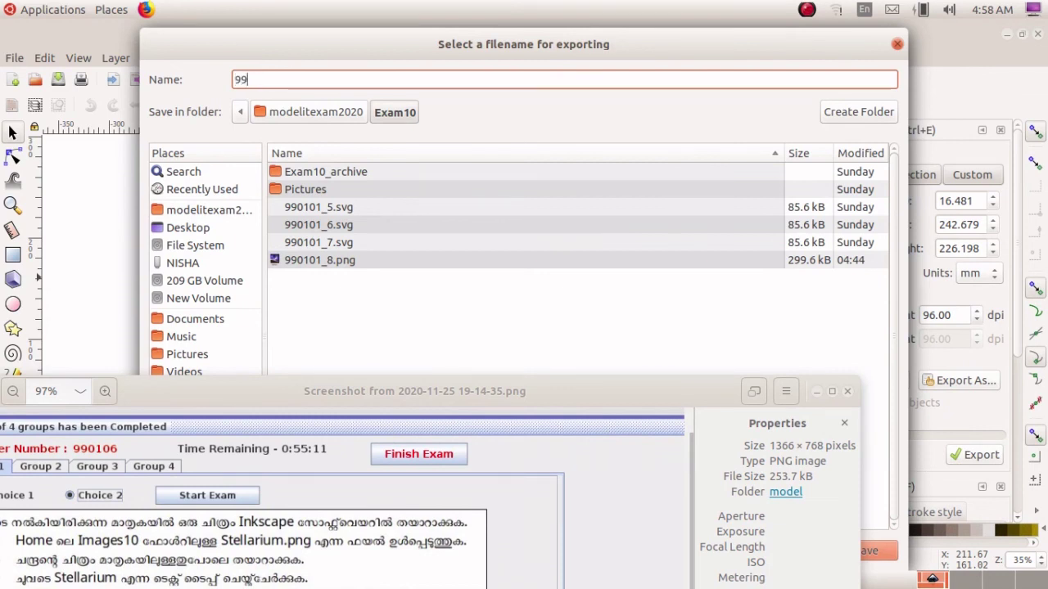
text(0101)
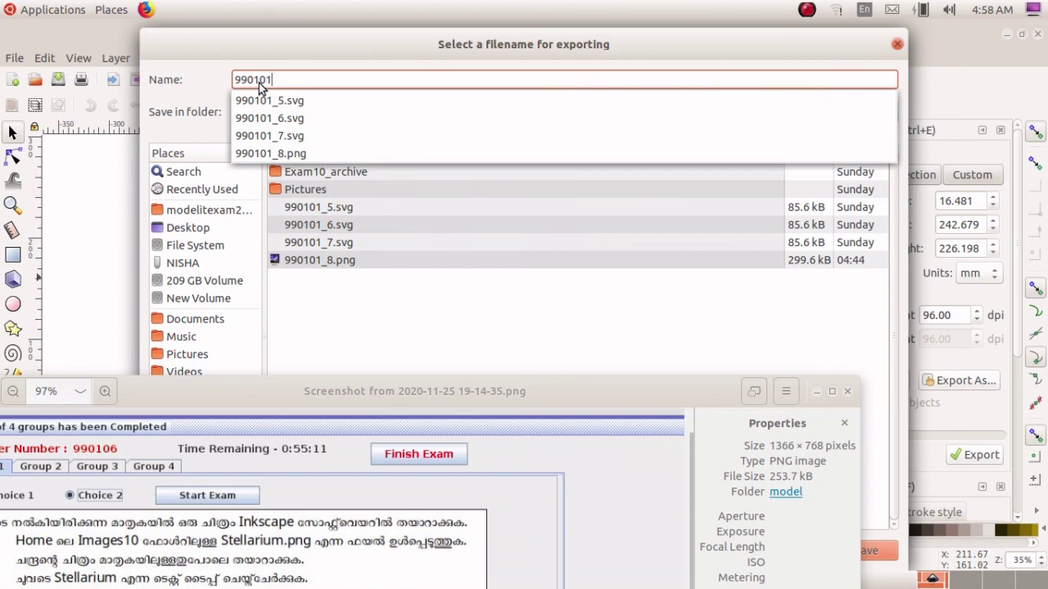
text(9)
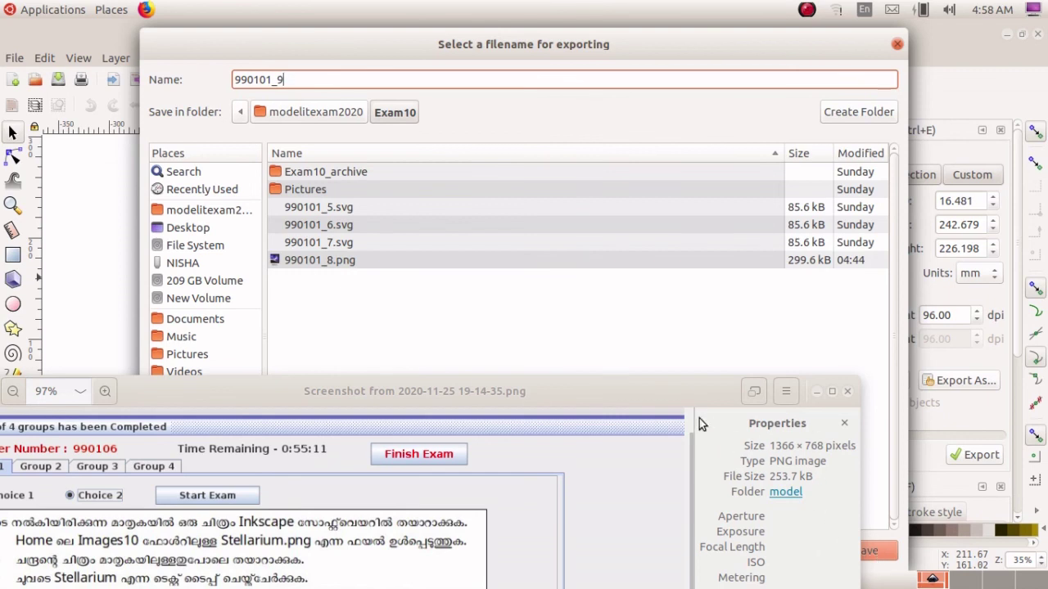
drag(692, 398, 511, 413)
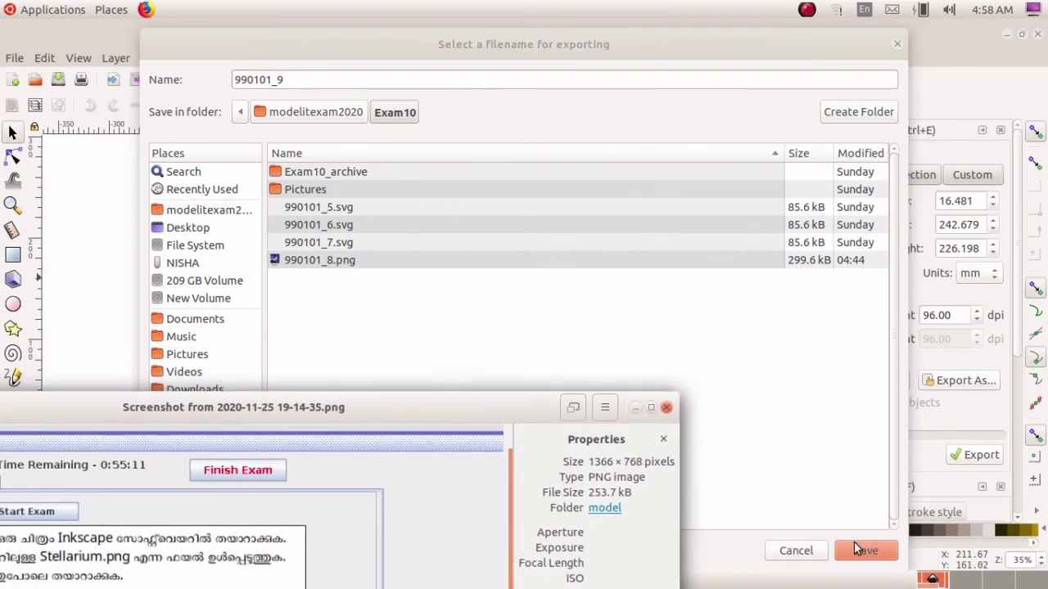
click(856, 547)
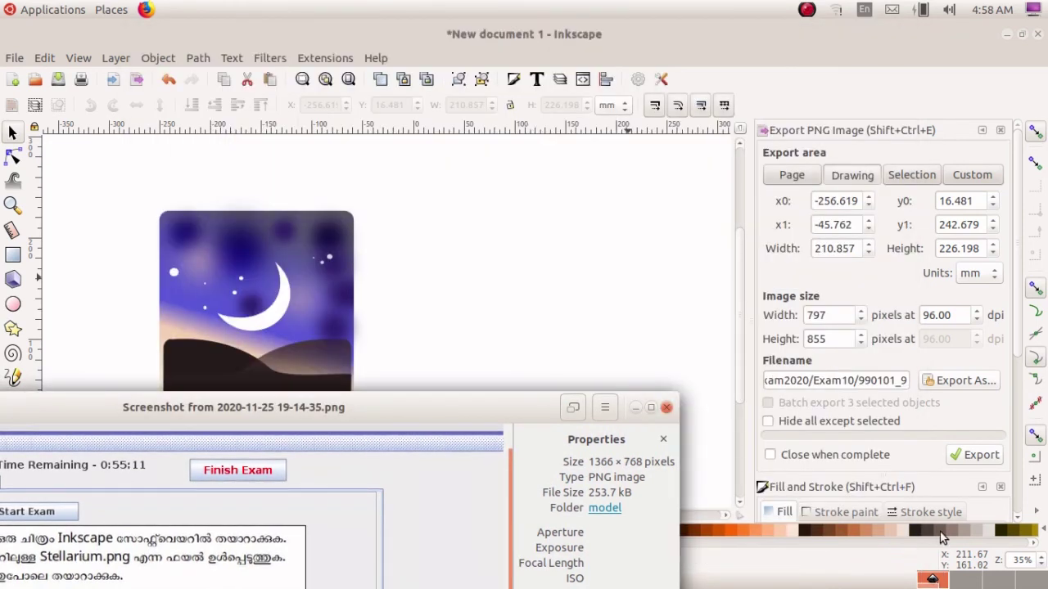
Export the drawing as a 797 × 855 px PNG into Exam10, then open the Places menu
click(980, 455)
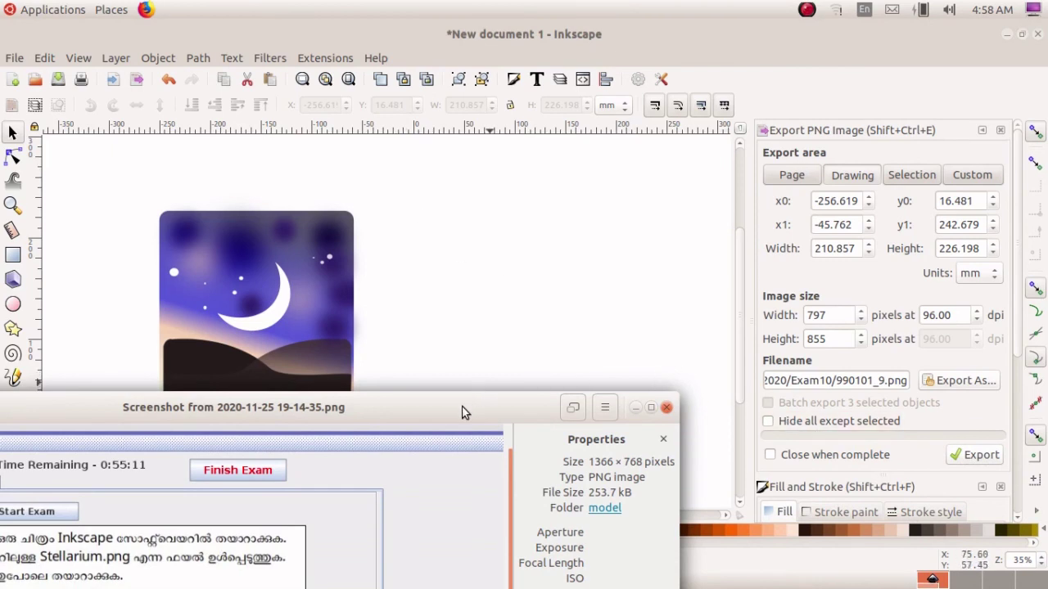
drag(462, 411, 512, 416)
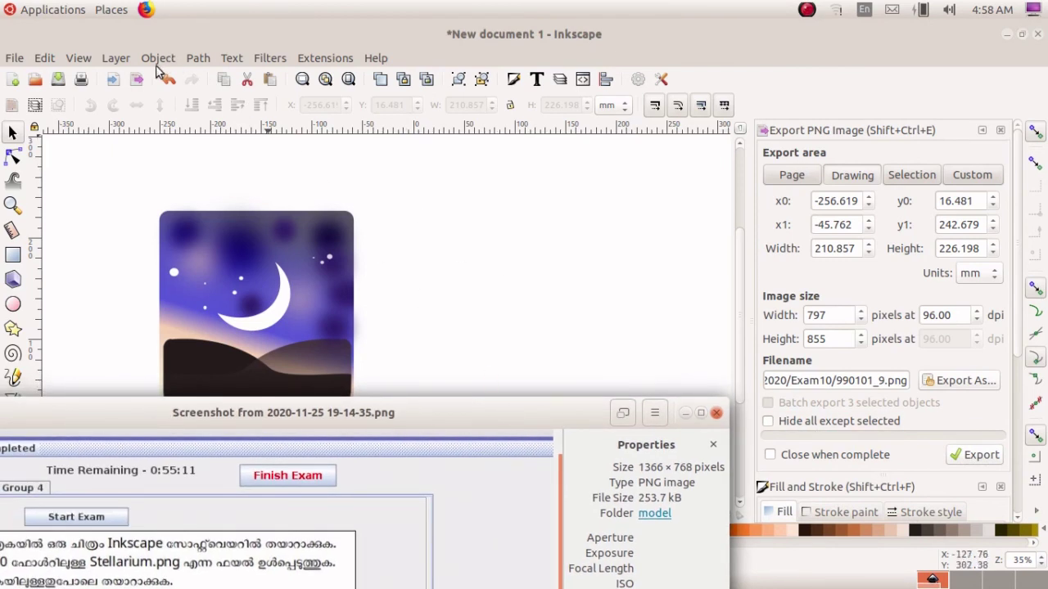
click(119, 14)
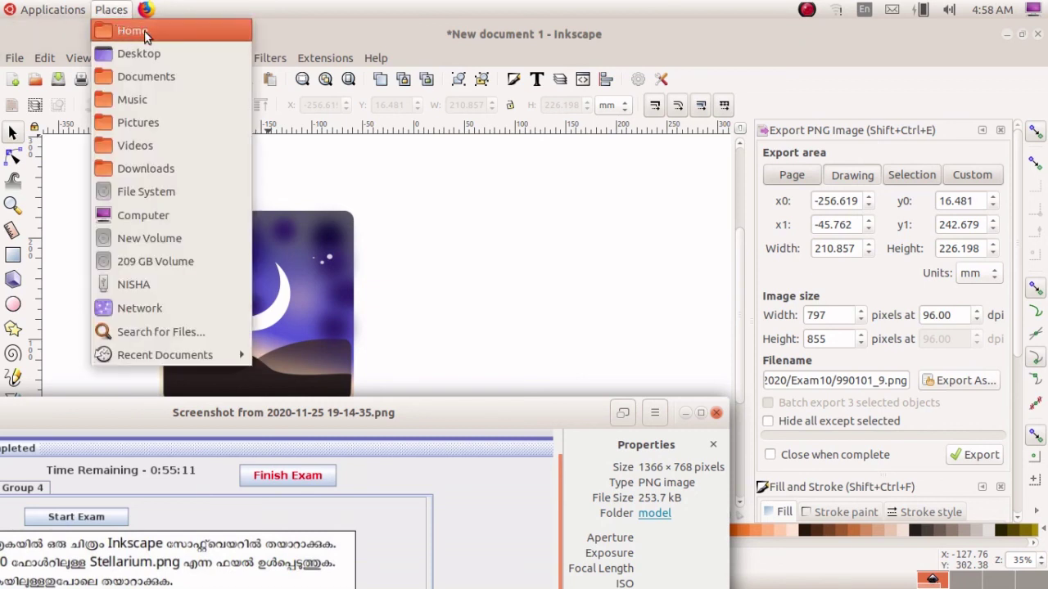
Preview 990101_9.png from the Home › Exam10 folder to confirm the moon and Stellarium caption
click(144, 31)
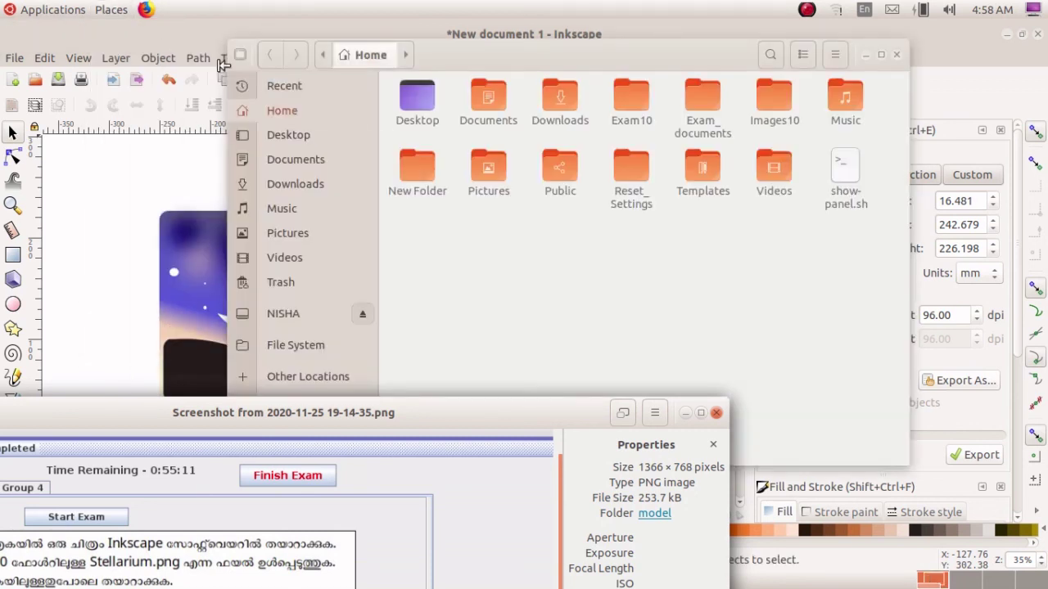
double_click(629, 100)
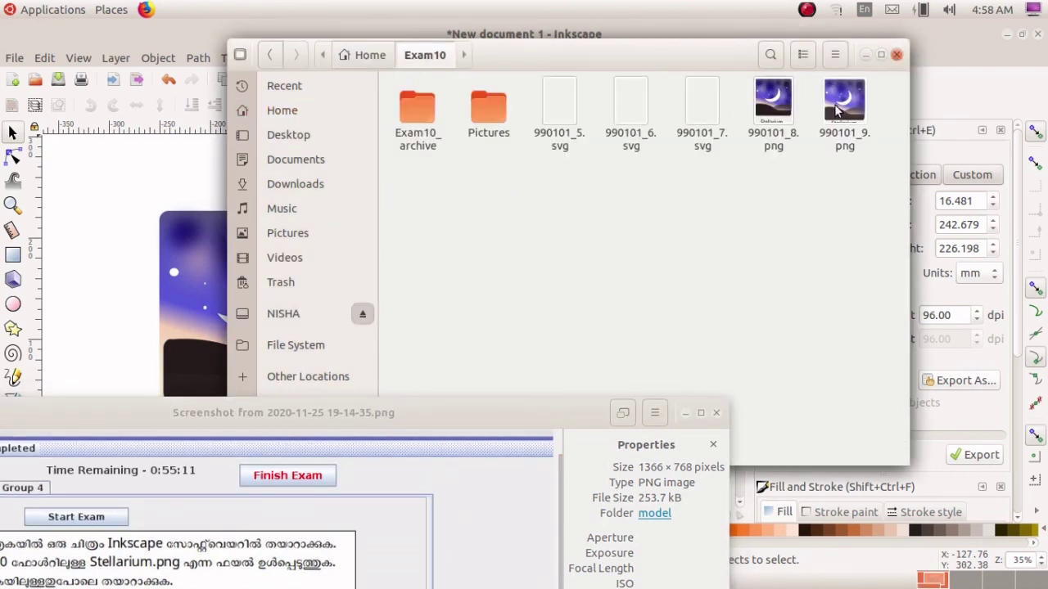
double_click(845, 106)
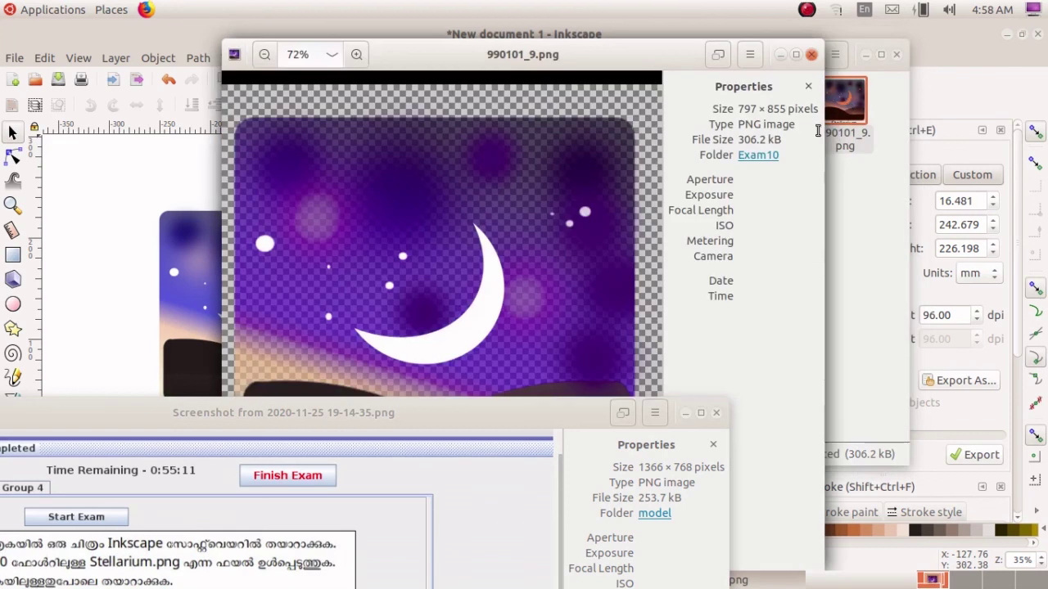
mouse_move(412, 416)
mouse_down()
mouse_move(395, 582)
mouse_move(424, 586)
mouse_up()
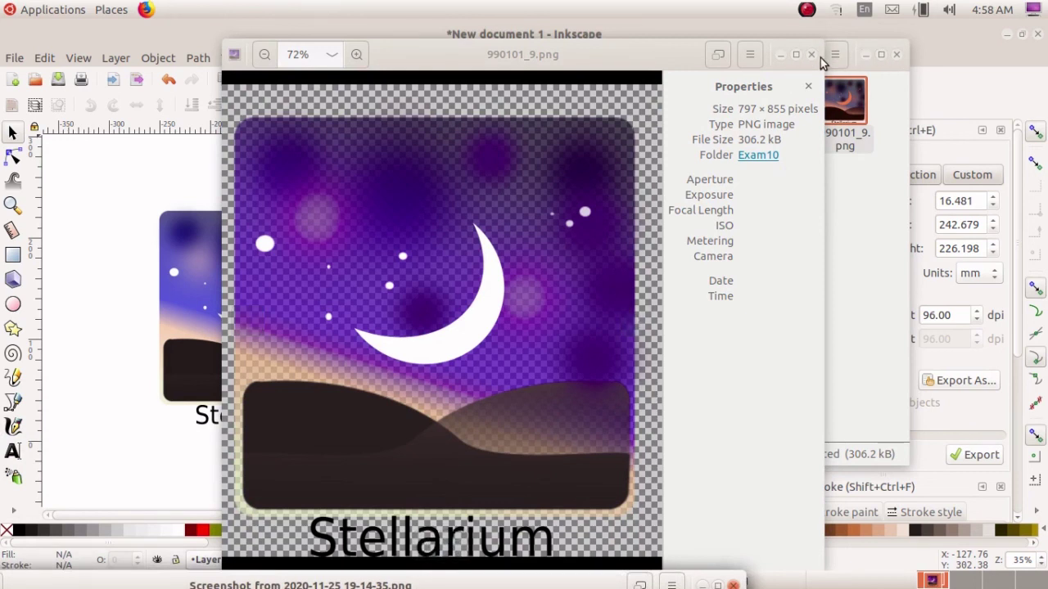
click(813, 55)
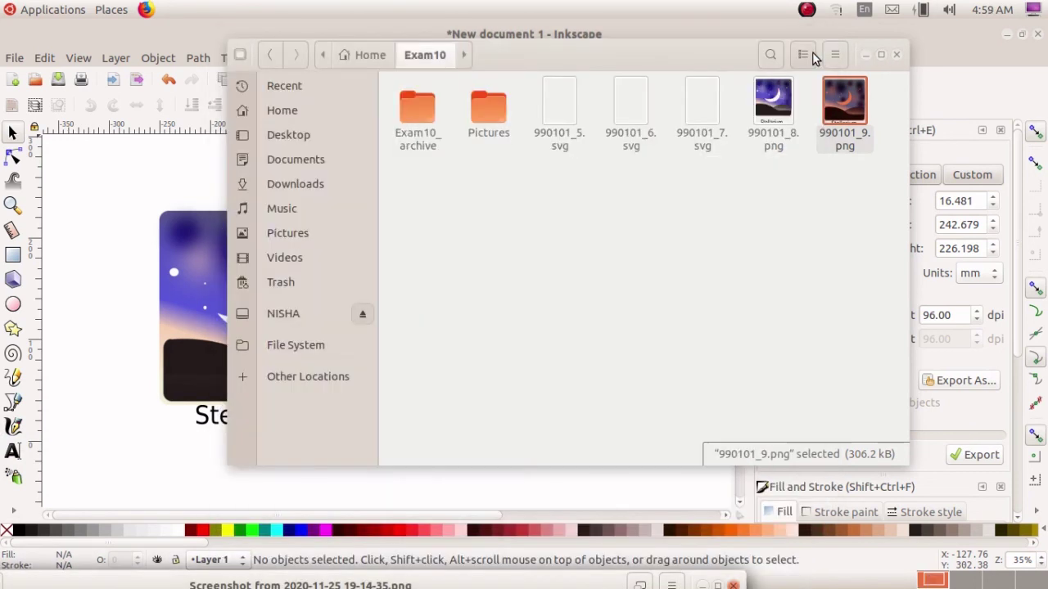
Open 990101_9.png in Inkscape with default import settings and maximize the window
click(810, 171)
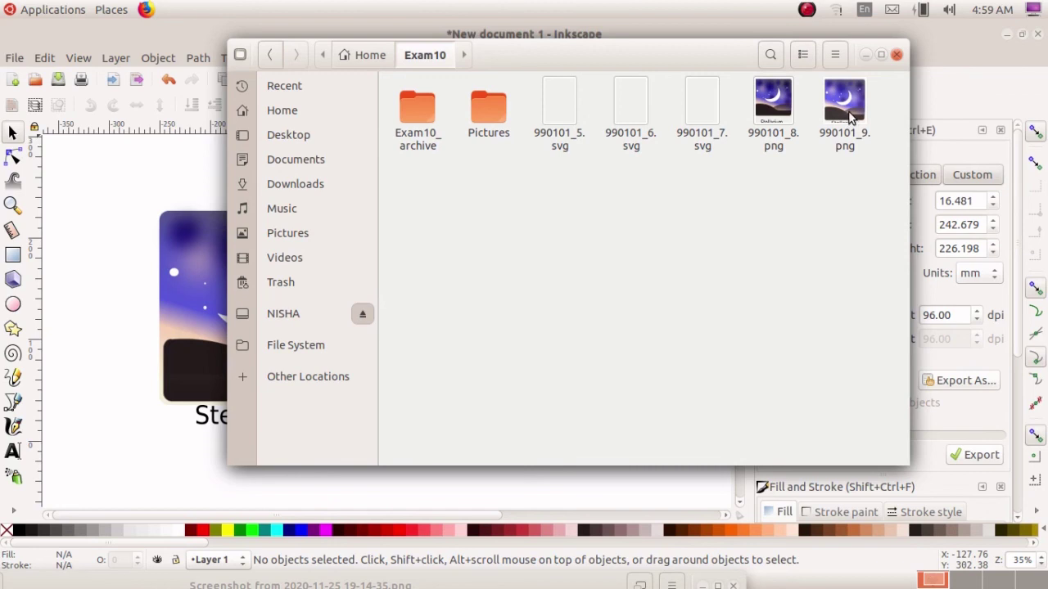
right_click(849, 119)
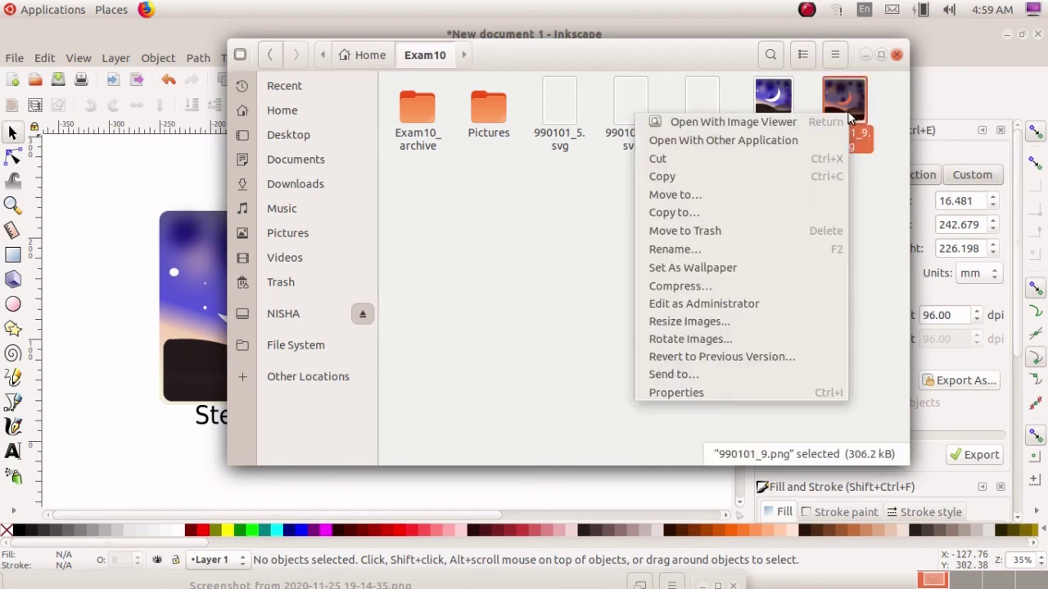
click(771, 141)
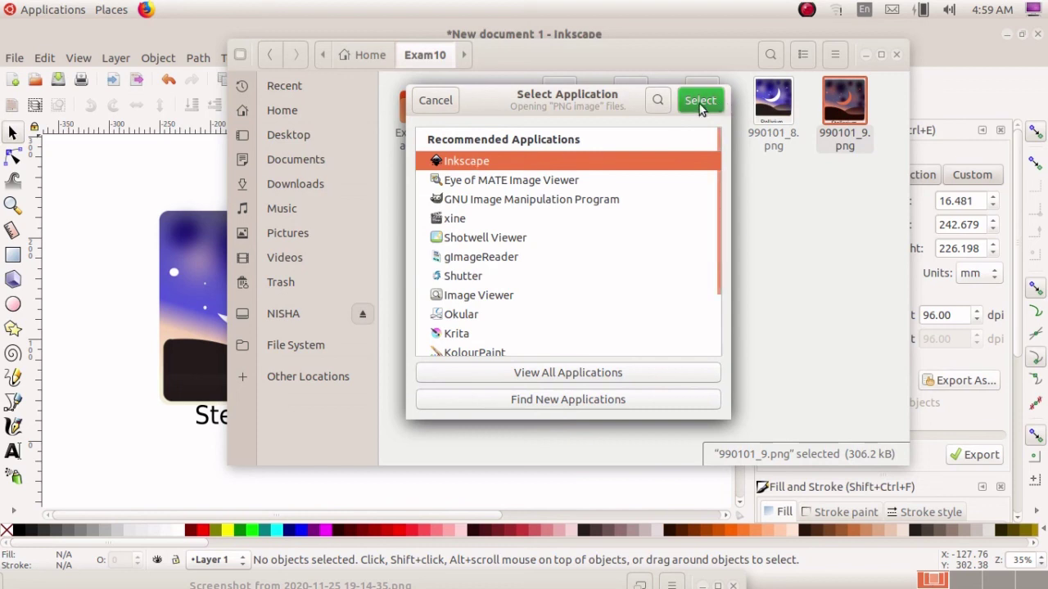
click(700, 102)
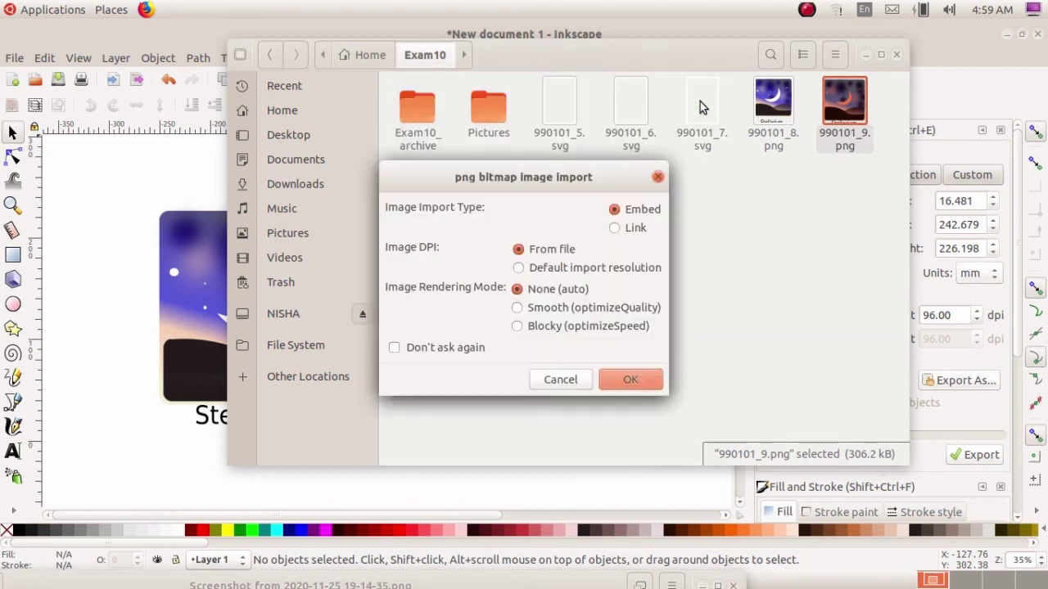
click(619, 380)
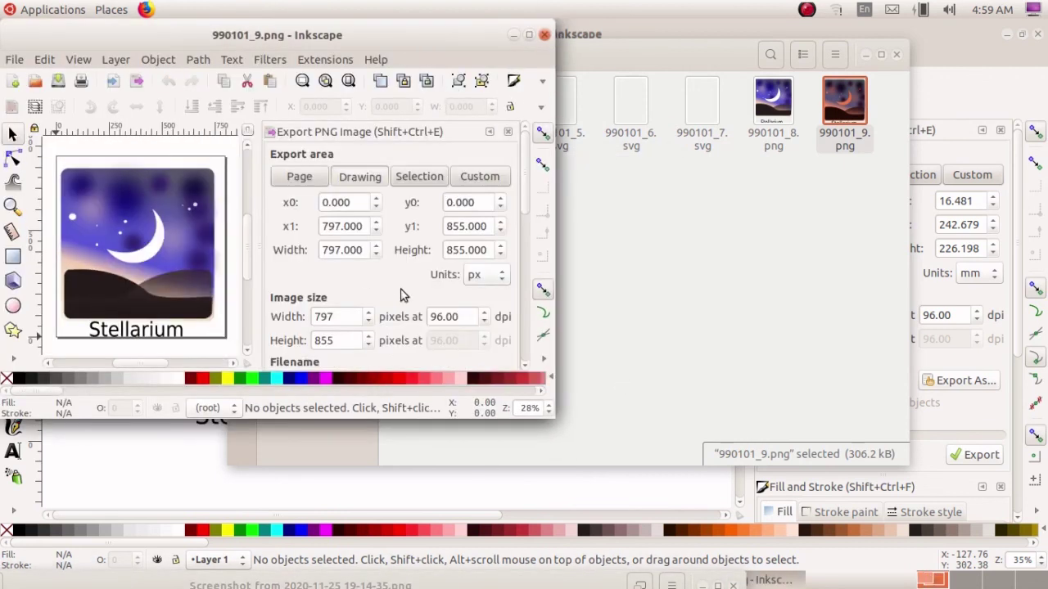
click(529, 36)
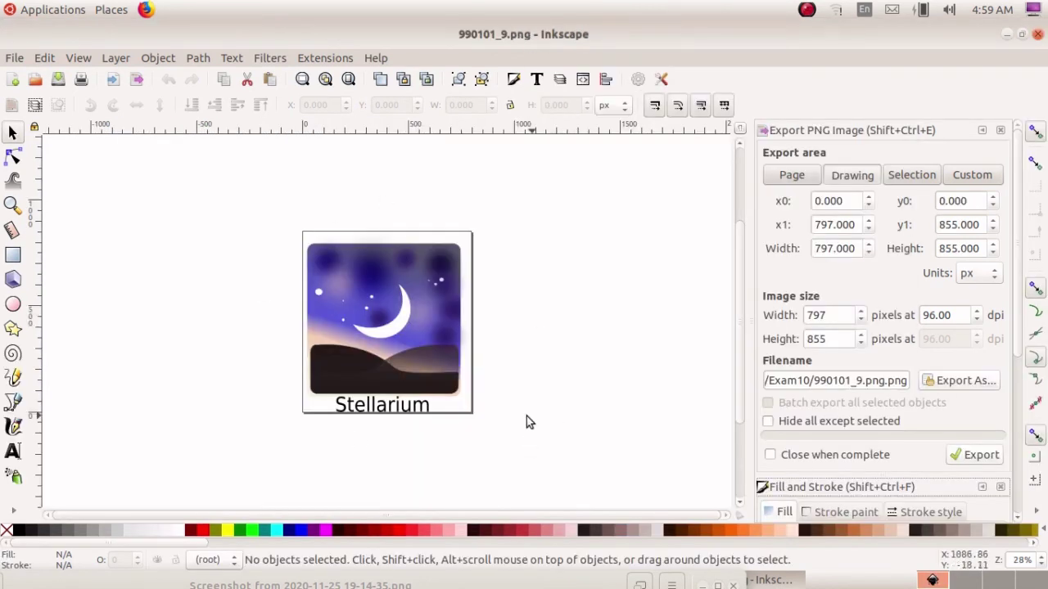